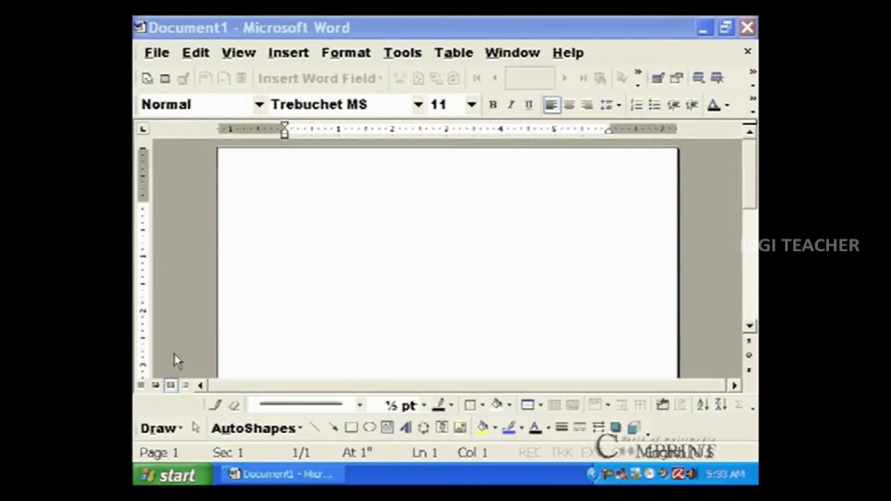
# Display the Drawing toolbar from the menu bar's toolbar list
pyautogui.click(415, 21)
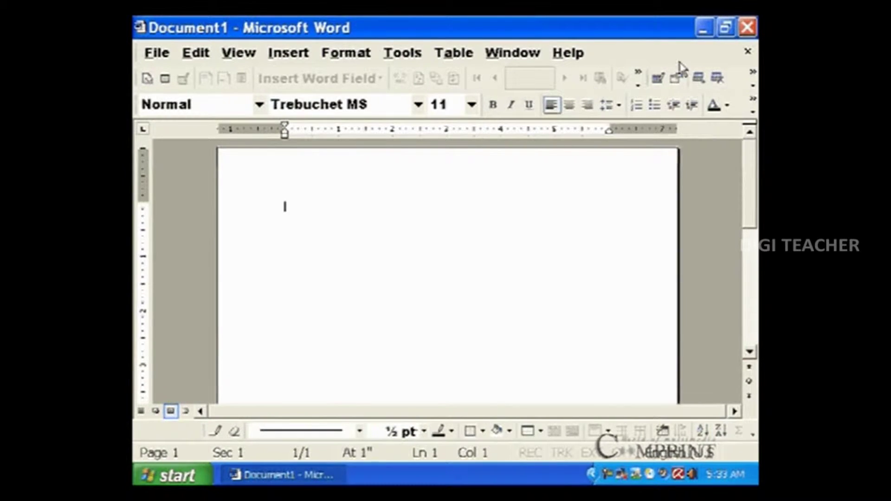
pyautogui.rightClick(697, 56)
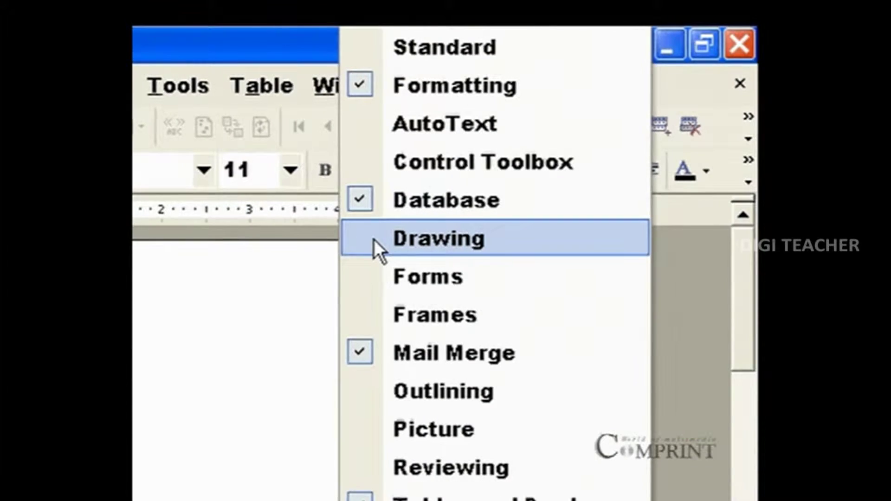
pyautogui.click(524, 149)
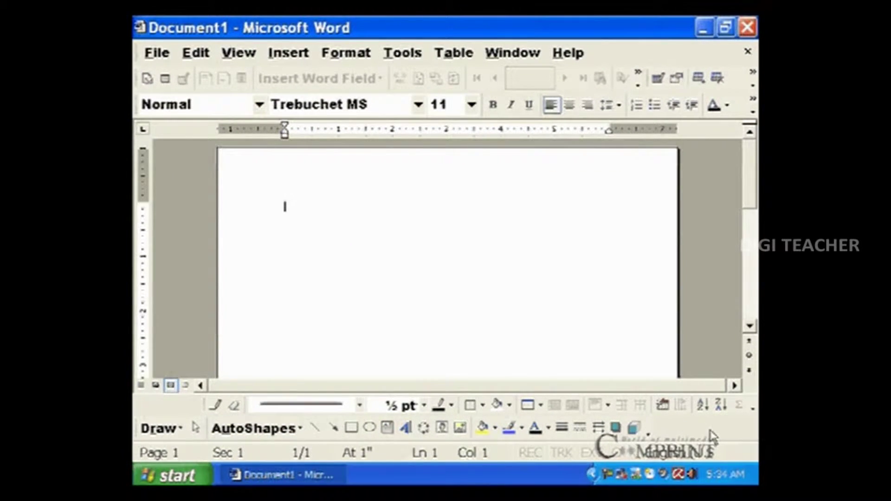
# Browse the AutoShapes catalogue and the Drawing toolbar's extra buttons
pyautogui.click(255, 428)
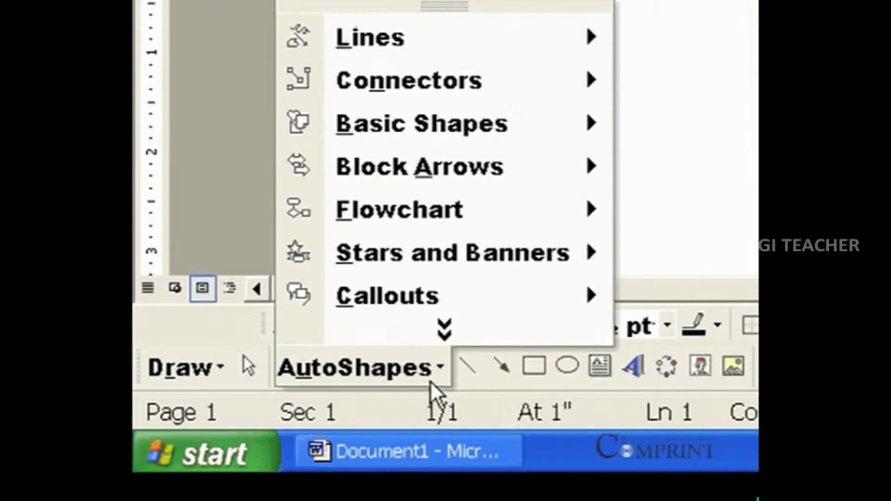
pyautogui.click(334, 428)
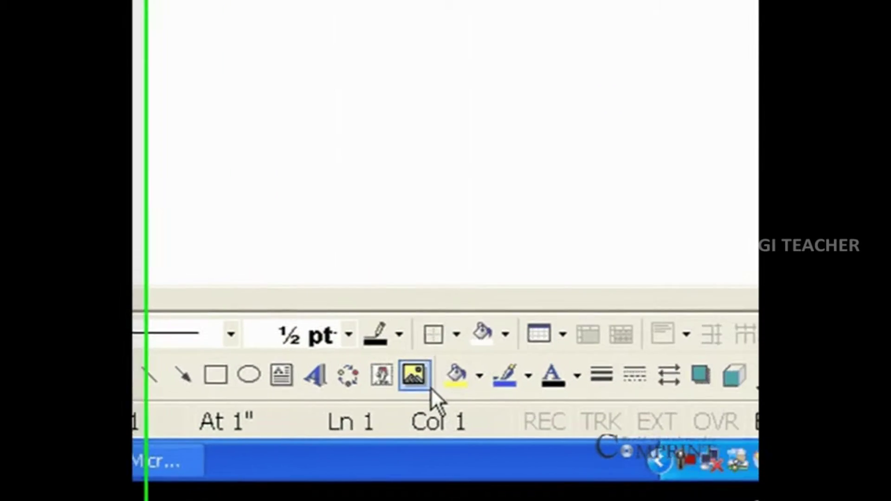
pyautogui.click(685, 375)
pyautogui.click(744, 389)
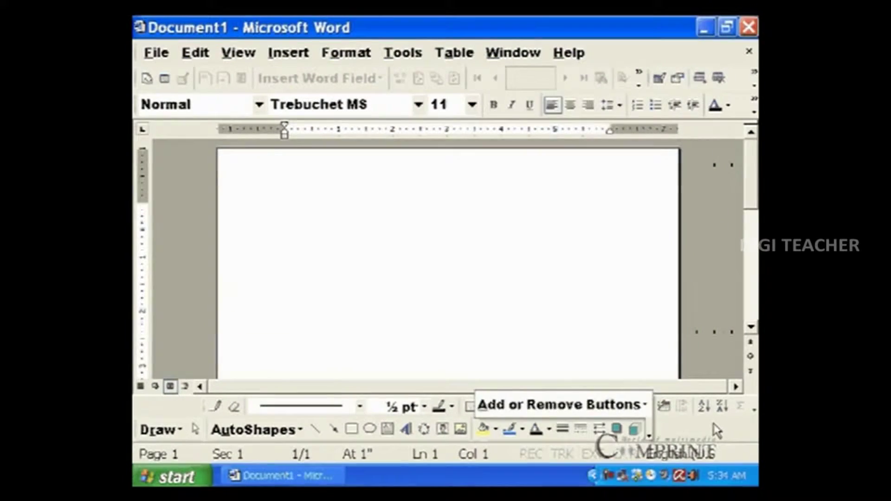
pyautogui.click(581, 261)
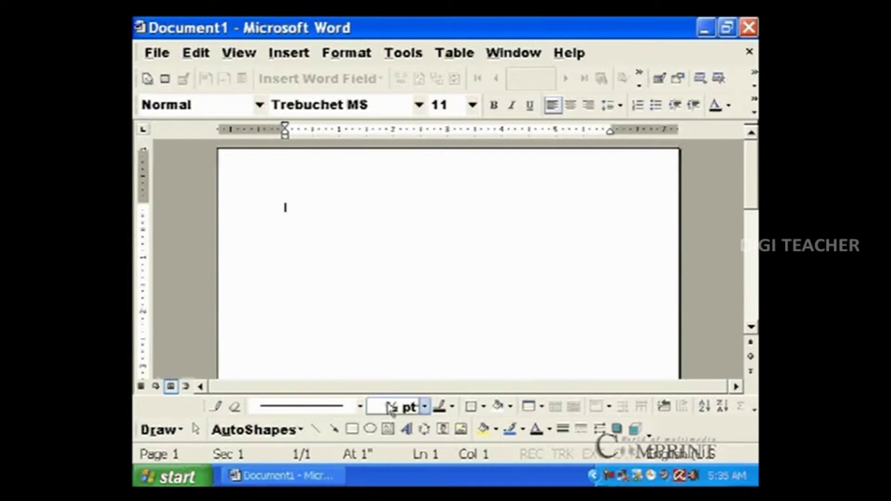
pyautogui.click(300, 437)
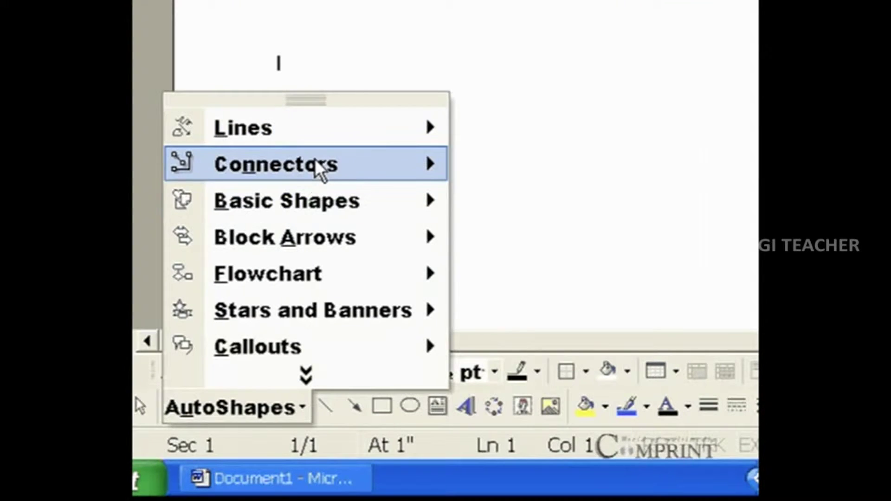
pyautogui.moveTo(324, 174)
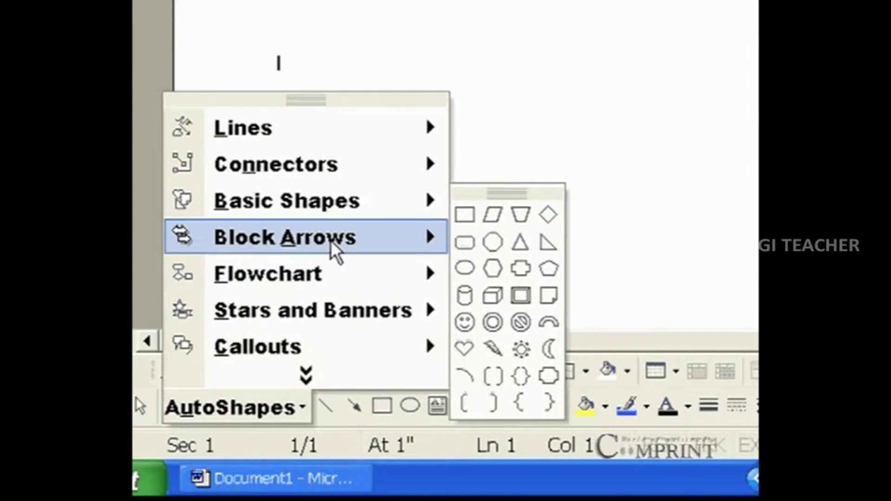
pyautogui.moveTo(333, 243)
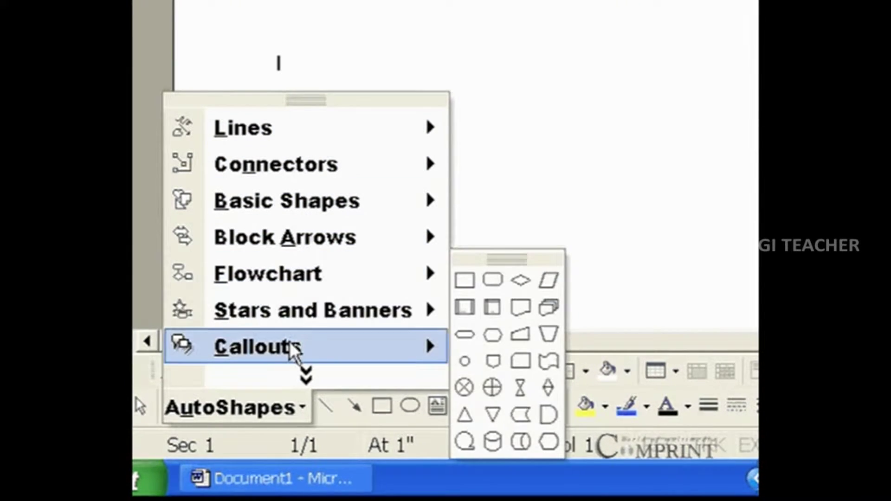
pyautogui.click(327, 406)
pyautogui.click(300, 408)
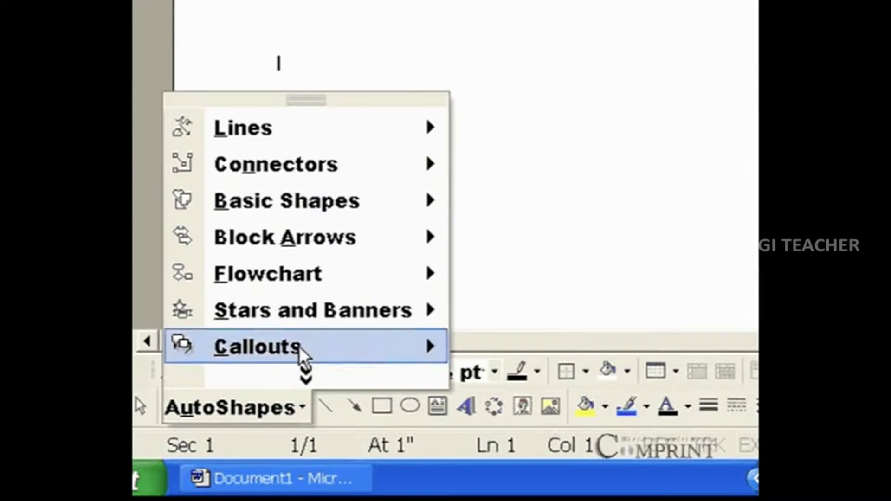
pyautogui.moveTo(296, 141)
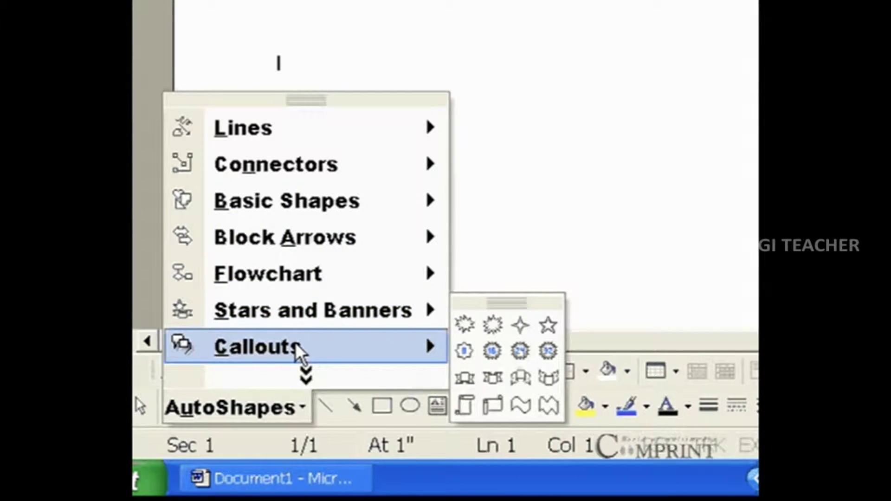
pyautogui.moveTo(297, 349)
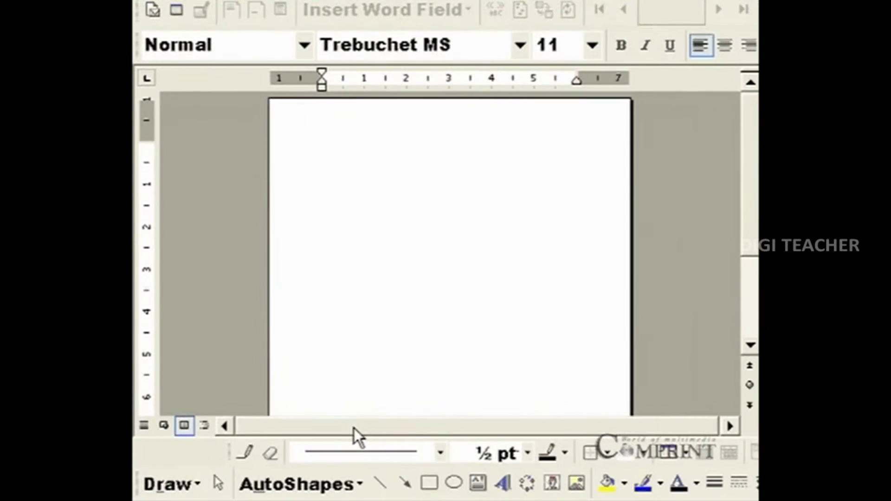
pyautogui.click(325, 484)
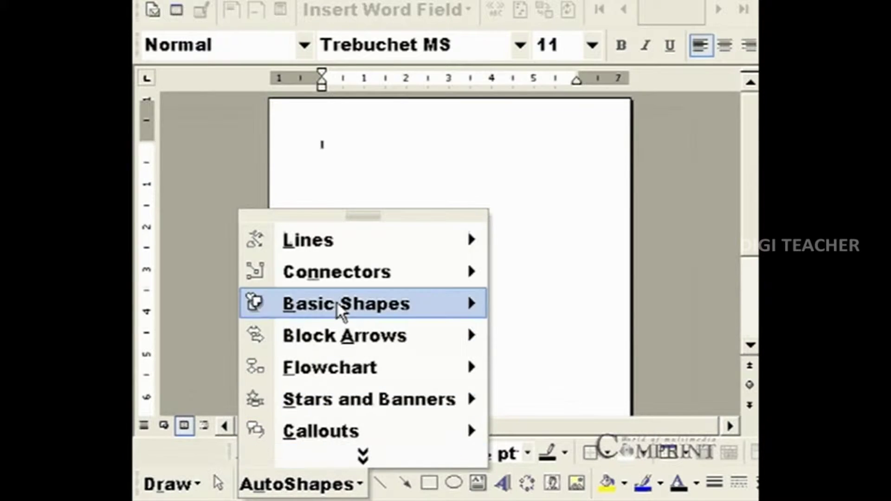
# Draw a wide Basic Shapes rectangle across the top of the page
pyautogui.moveTo(343, 306)
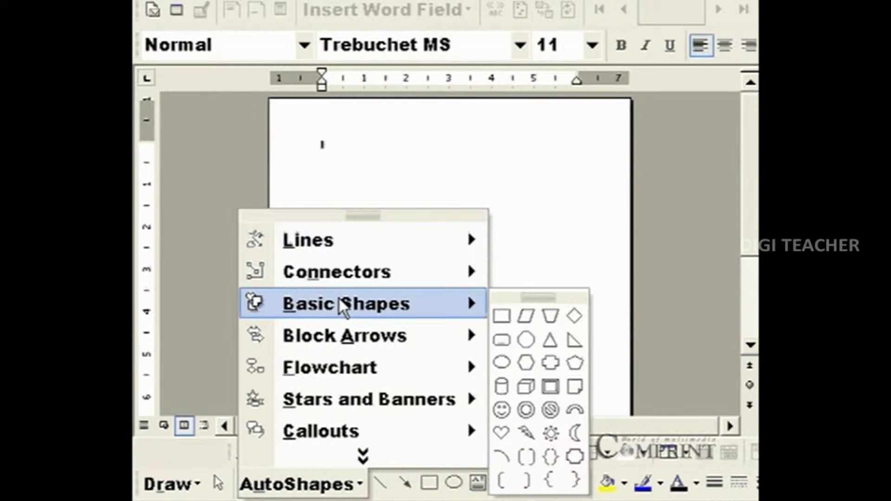
pyautogui.click(502, 315)
pyautogui.moveTo(306, 141); pyautogui.dragTo(593, 300)
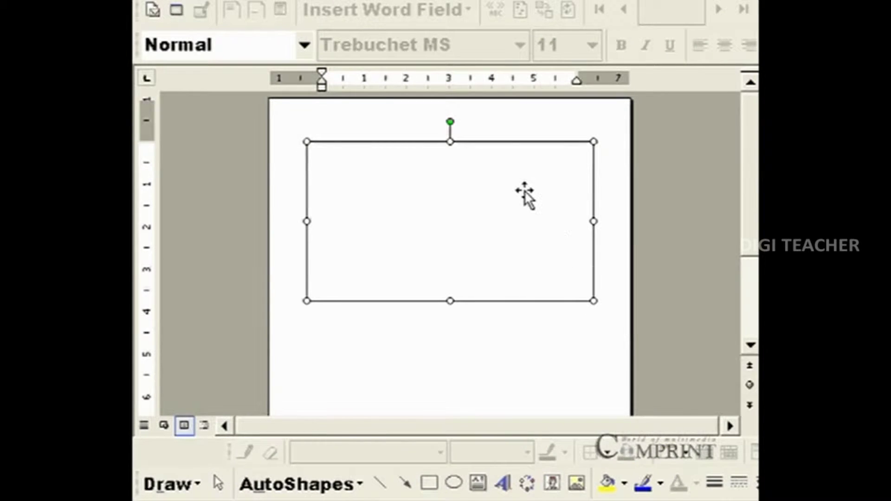
pyautogui.rightClick(505, 146)
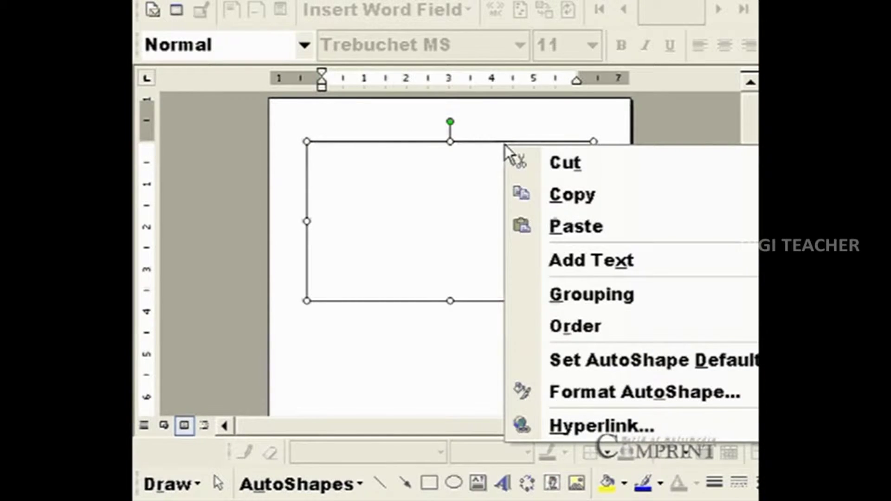
# Give the rectangle a light turquoise fill through Format AutoShape
pyautogui.click(603, 388)
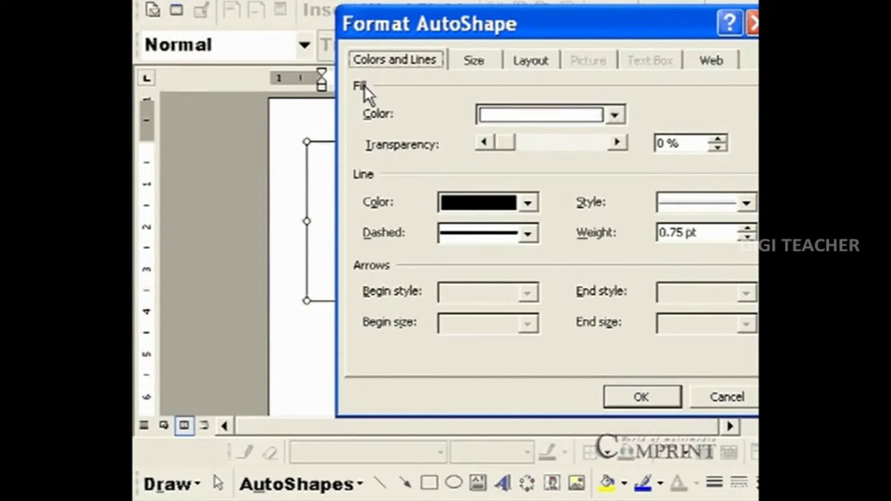
pyautogui.click(543, 119)
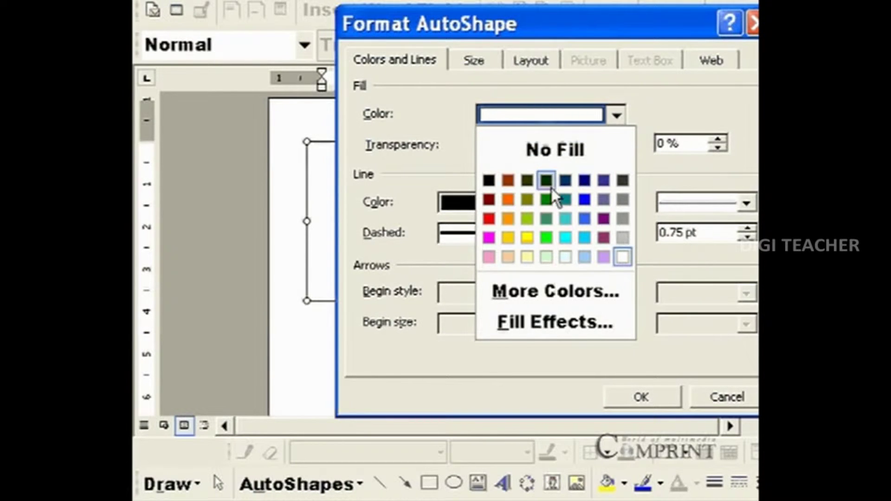
pyautogui.click(565, 264)
pyautogui.click(638, 401)
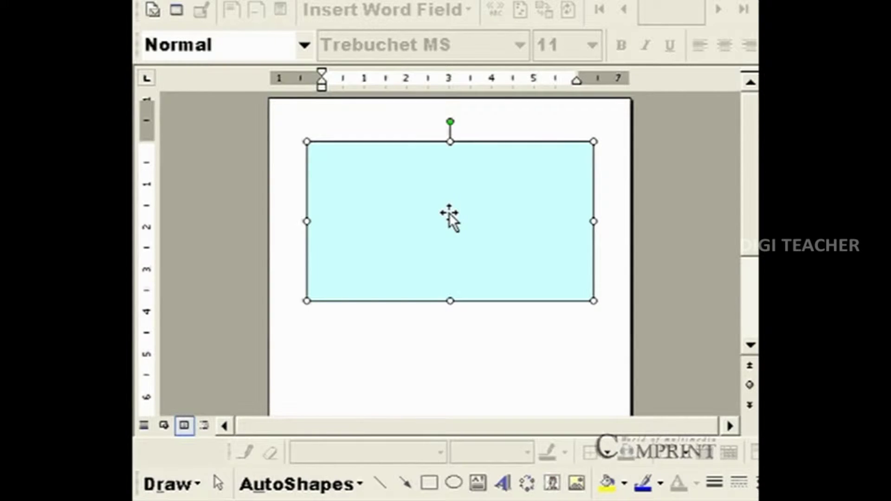
# Search clip art for 'lab', replacing the old search word 'computer'
pyautogui.click(551, 483)
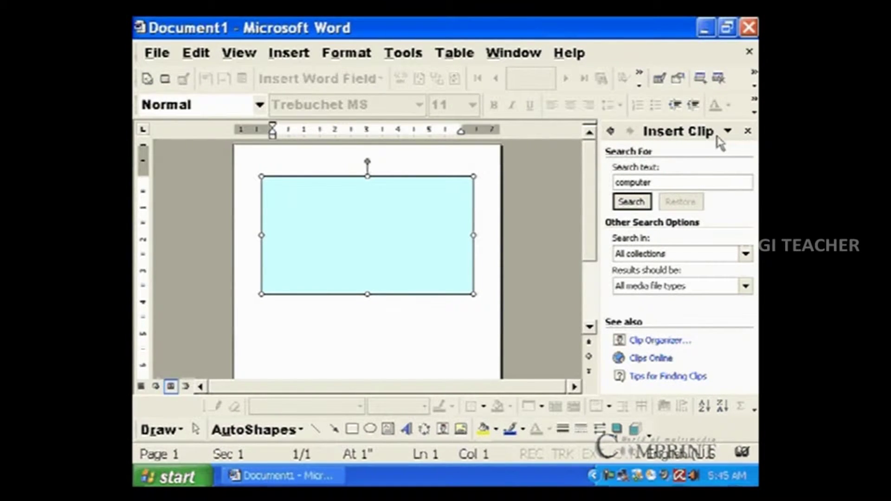
pyautogui.click(657, 183)
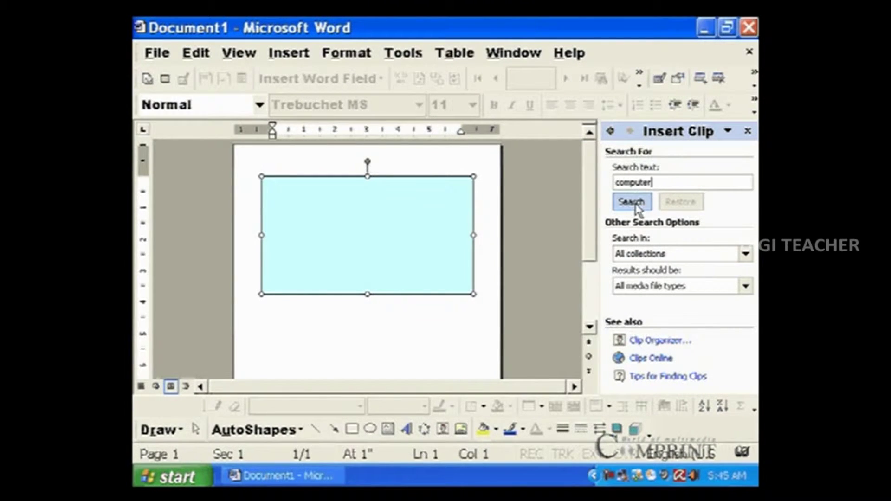
pyautogui.moveTo(661, 182); pyautogui.dragTo(601, 183)
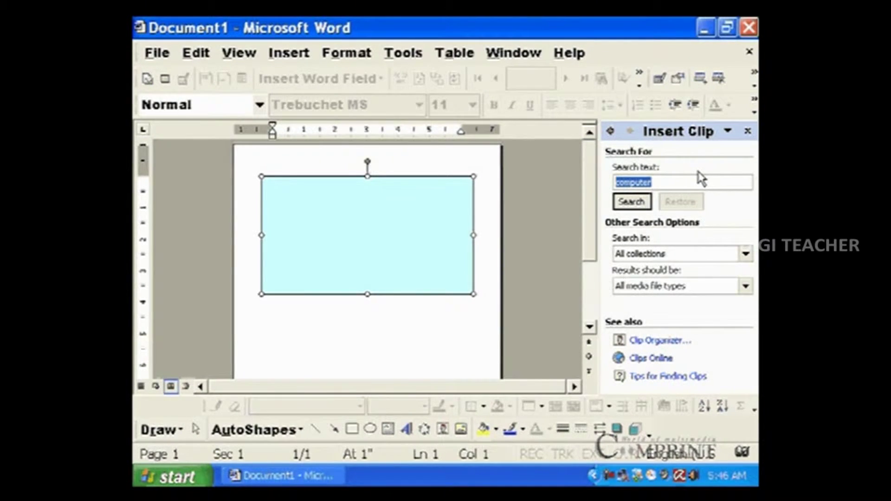
pyautogui.write('lab')
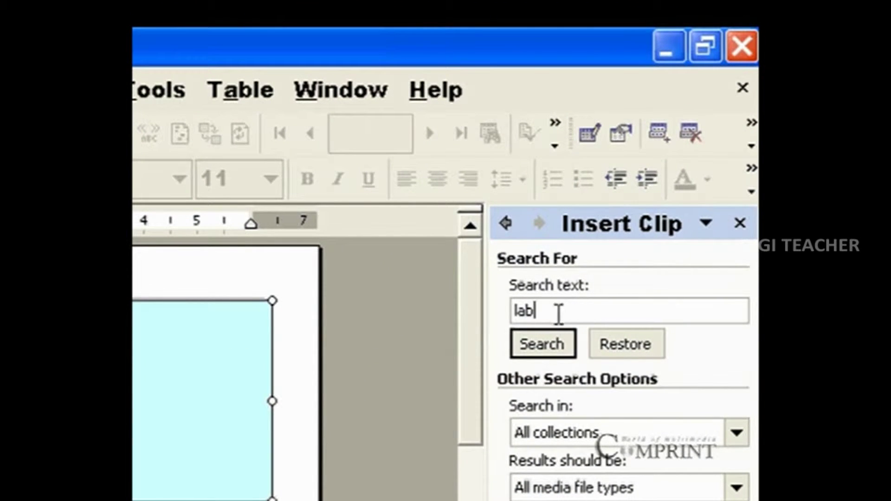
pyautogui.click(554, 350)
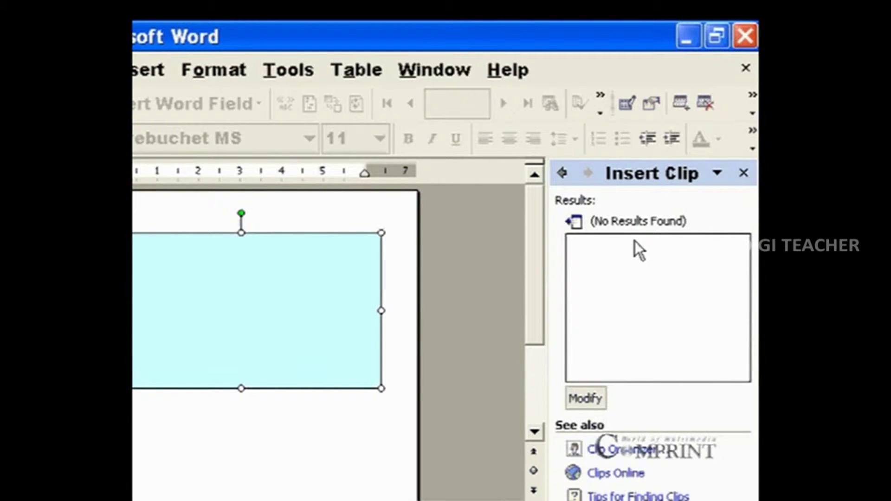
# Change the clip art search to 'science' and locate the microscope clip
pyautogui.click(591, 399)
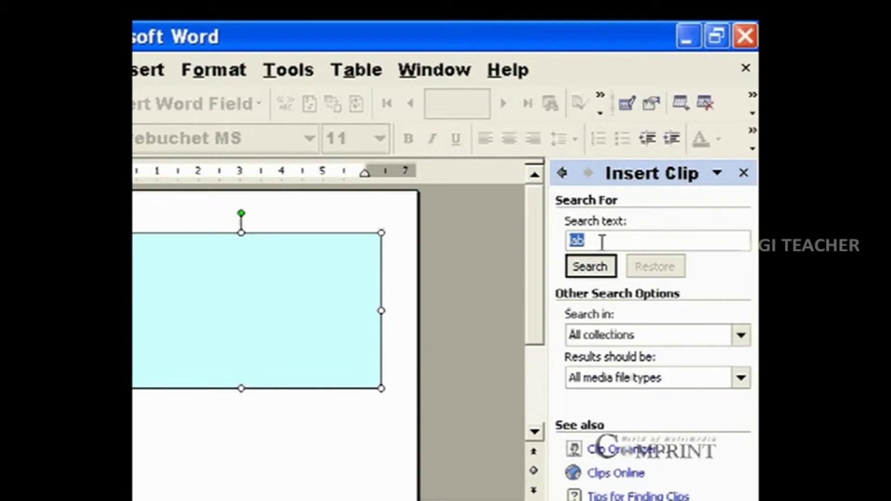
pyautogui.write('science')
pyautogui.click(566, 266)
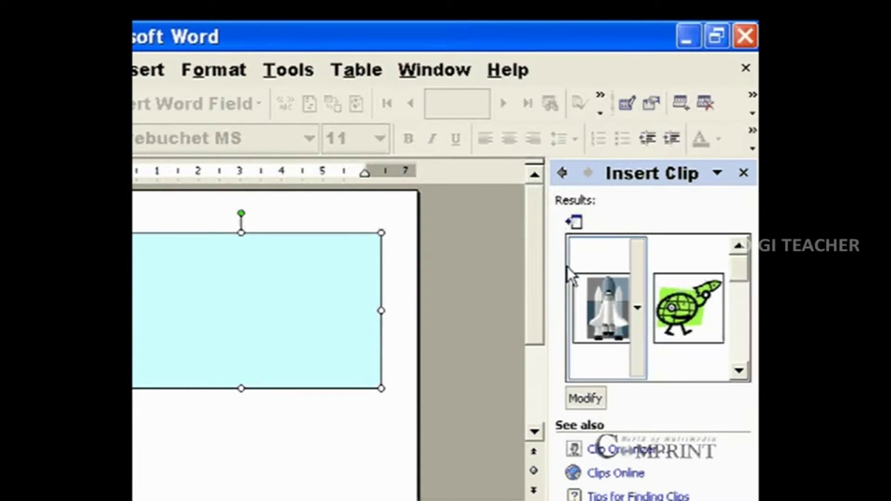
pyautogui.moveTo(741, 271); pyautogui.dragTo(748, 305)
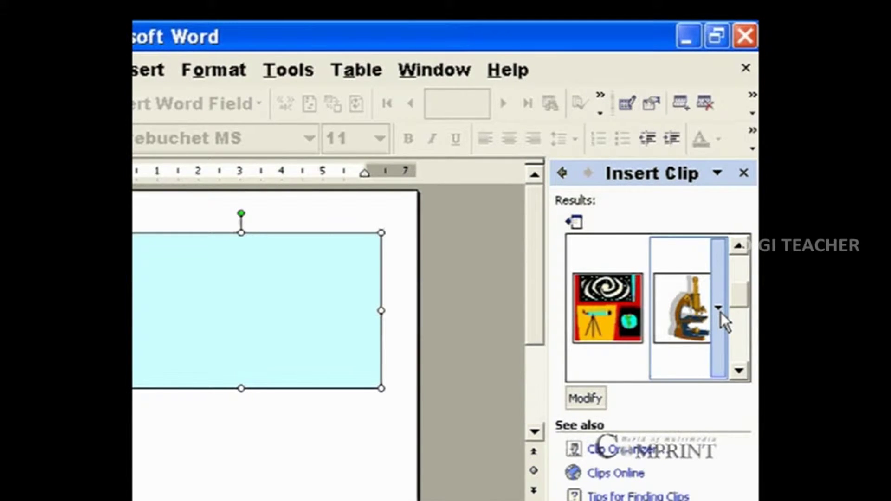
pyautogui.click(718, 308)
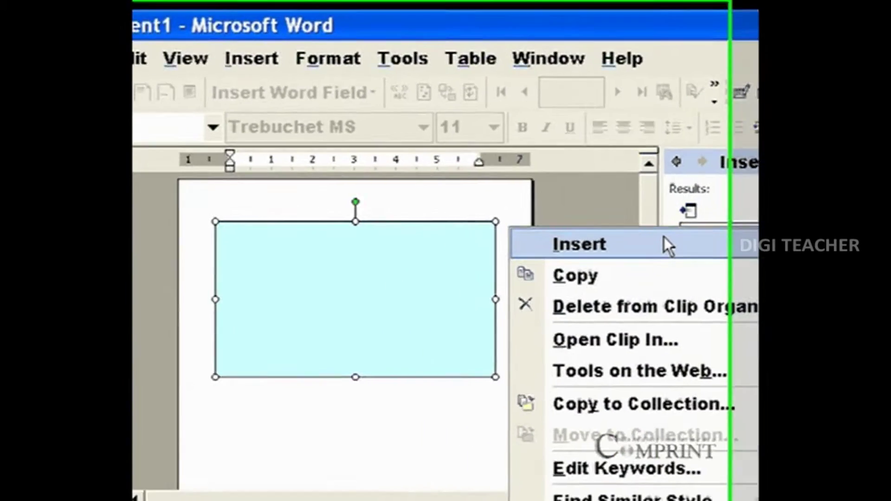
# Insert the microscope clip art into the turquoise rectangle
pyautogui.click(556, 247)
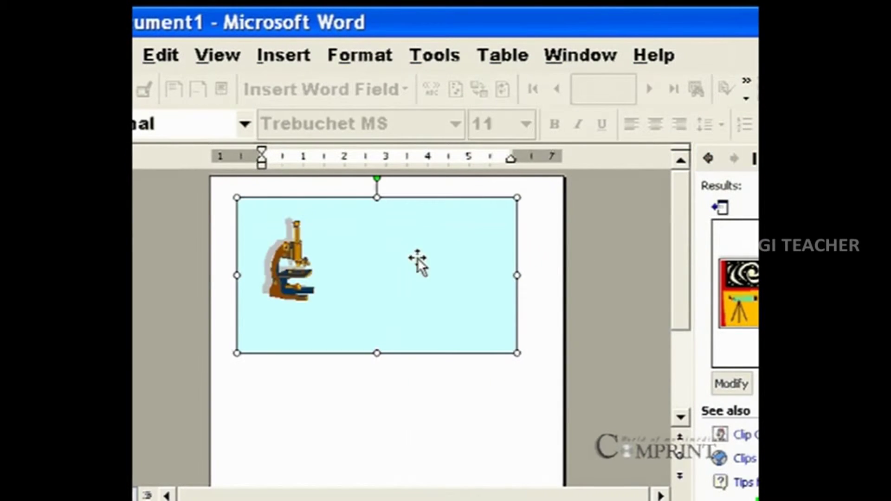
pyautogui.click(412, 378)
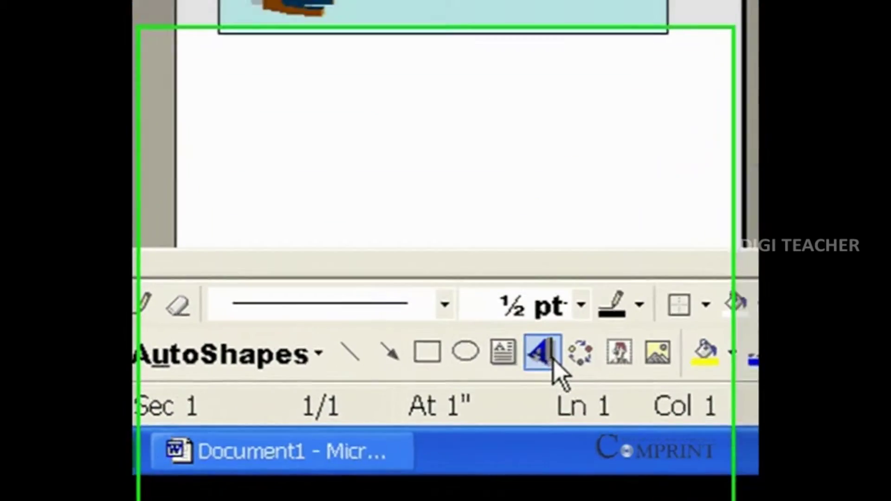
pyautogui.click(405, 427)
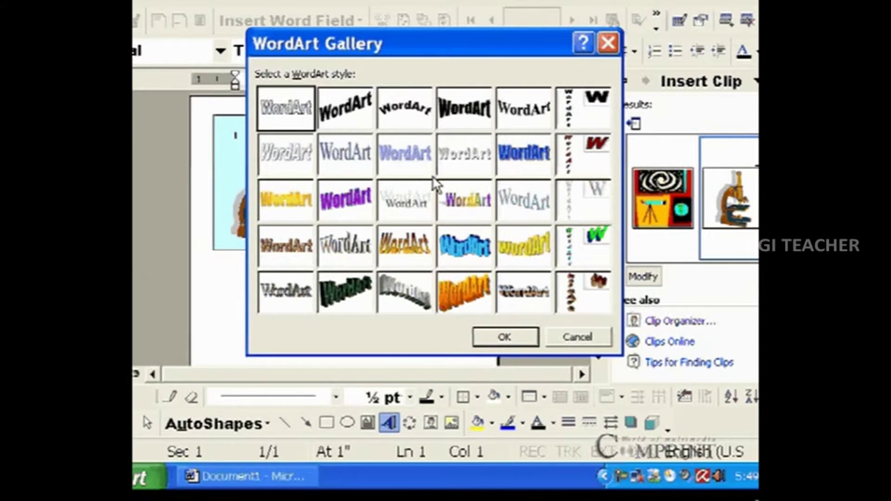
# Create a light outlined serif WordArt title 'Wanted Lab Assistant' at size 32
pyautogui.moveTo(317, 40); pyautogui.dragTo(456, 49)
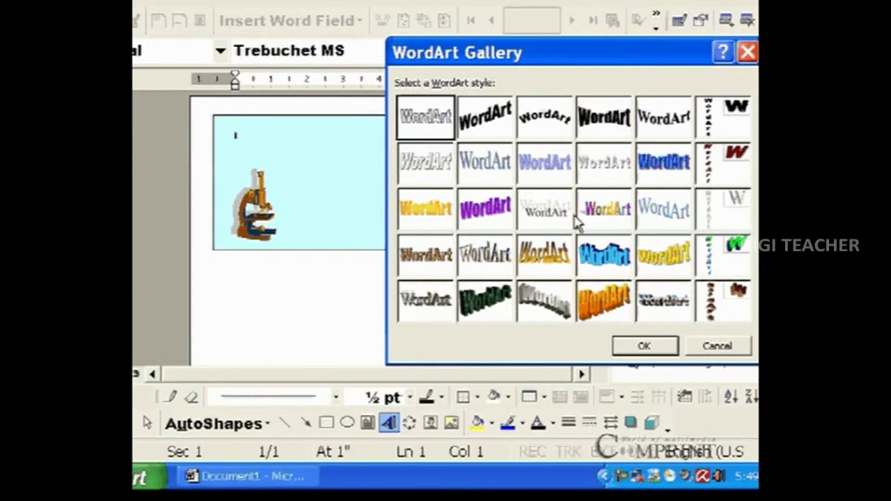
pyautogui.click(485, 162)
pyautogui.click(645, 346)
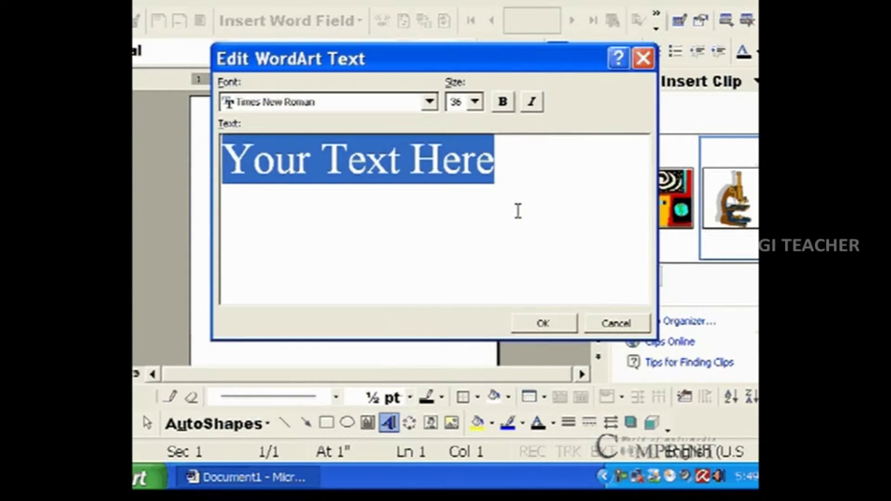
pyautogui.write('Wa')
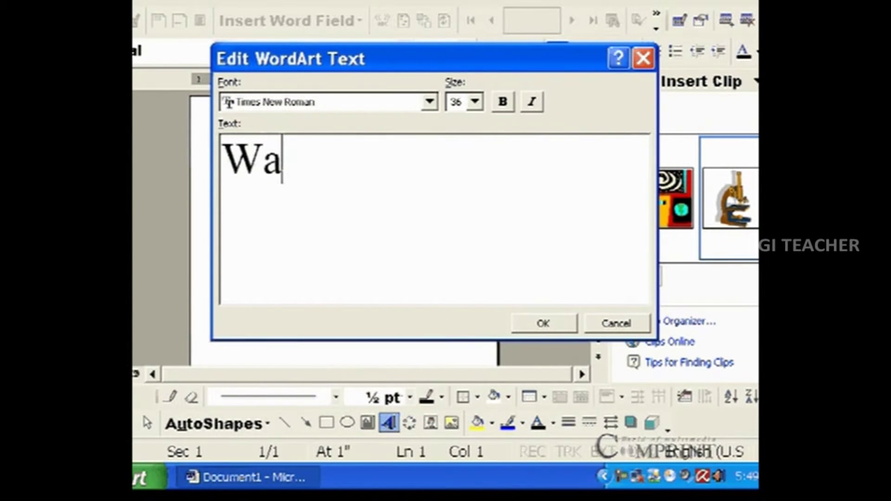
pyautogui.write('nted Lab')
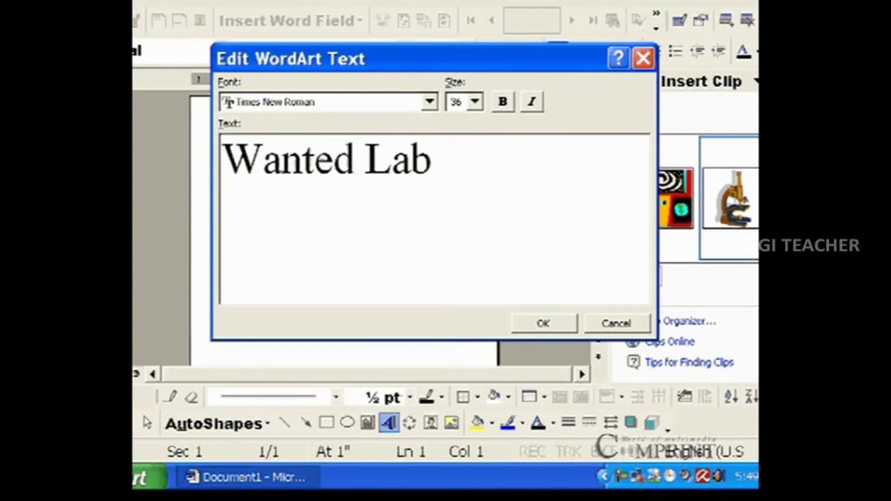
pyautogui.write(' Assis')
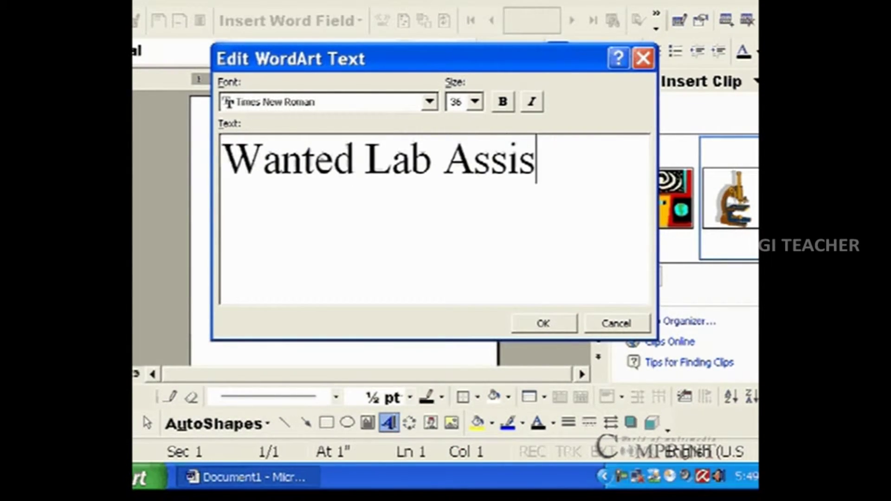
pyautogui.write('tant')
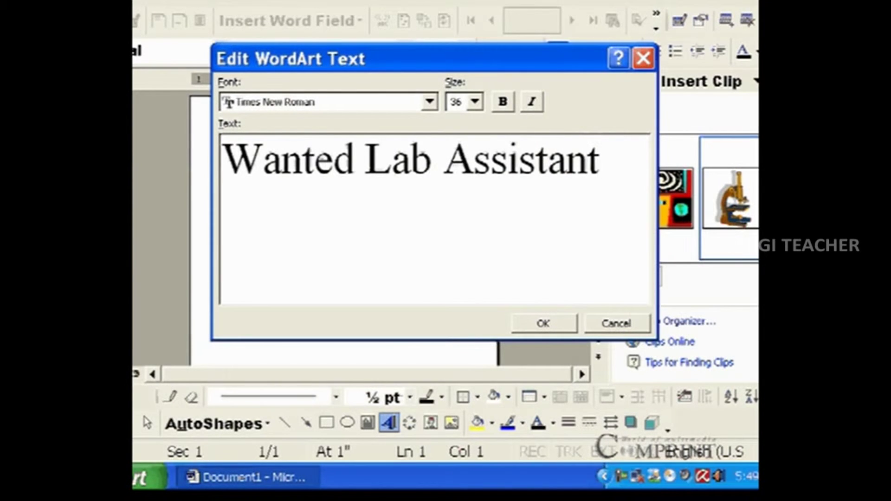
pyautogui.click(473, 102)
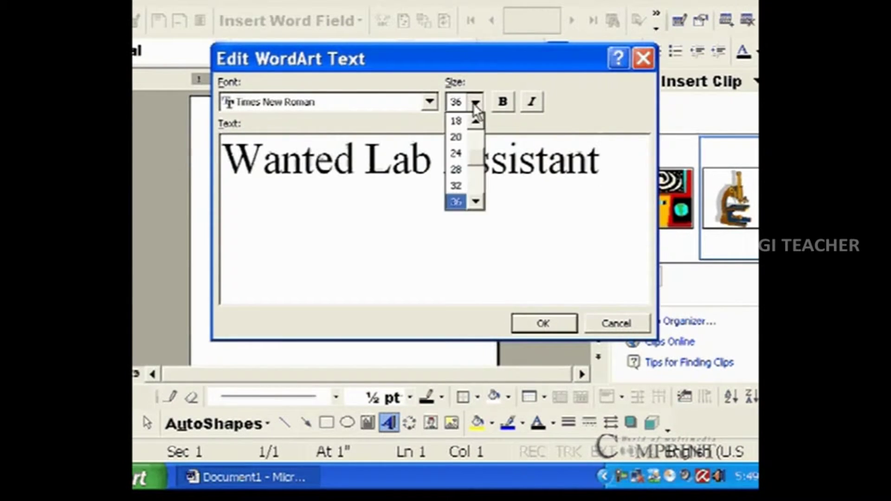
pyautogui.click(457, 186)
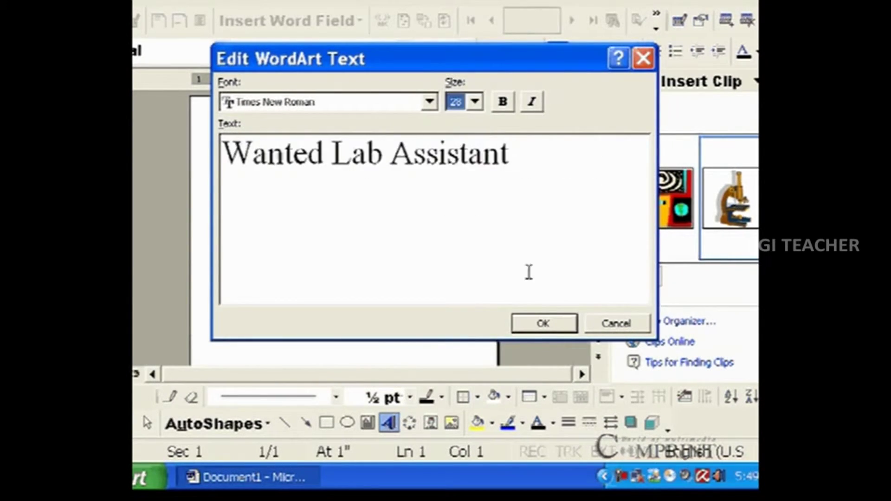
pyautogui.click(548, 322)
pyautogui.click(389, 191)
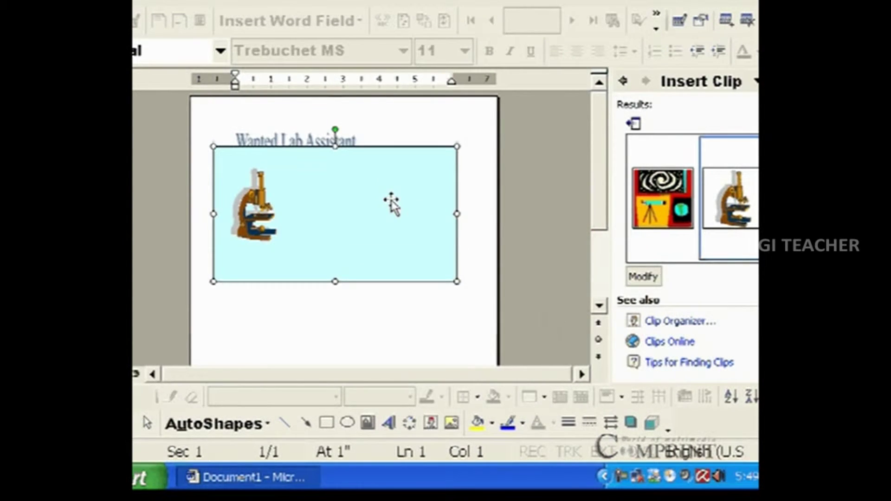
# Set the WordArt title's wrapping to In front of text
pyautogui.click(348, 141)
pyautogui.rightClick(349, 139)
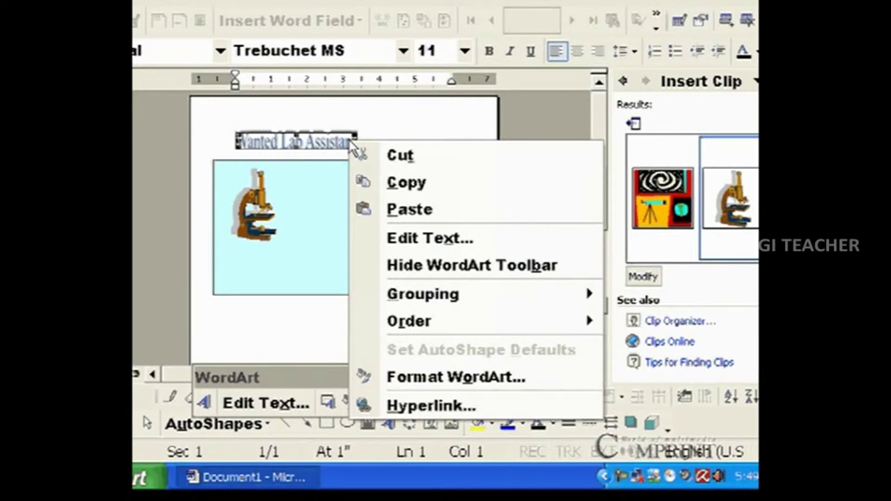
pyautogui.click(453, 385)
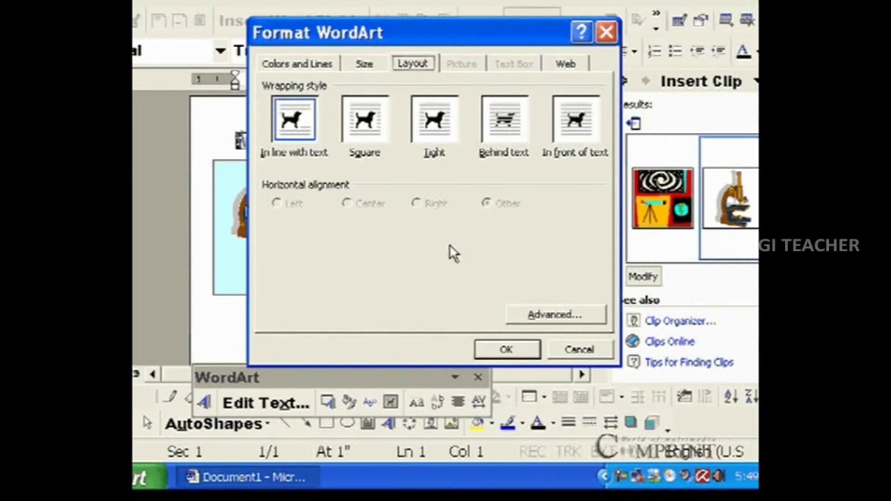
pyautogui.click(573, 125)
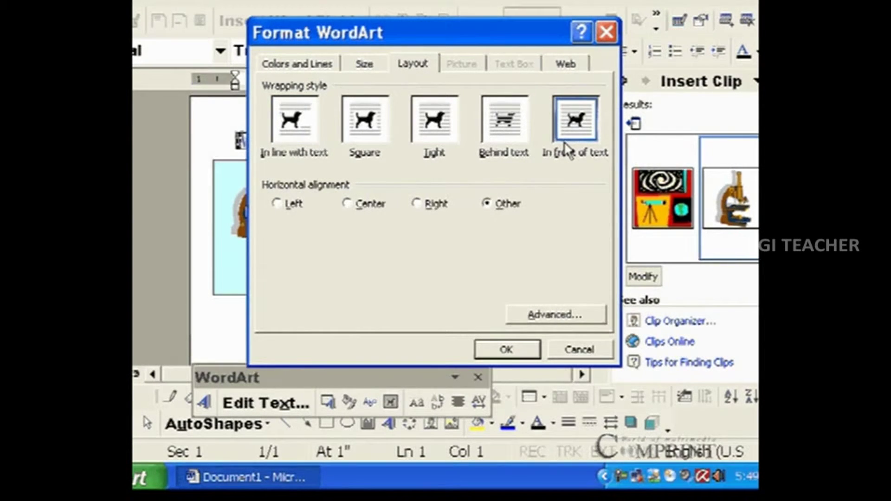
pyautogui.moveTo(360, 29); pyautogui.dragTo(426, 29)
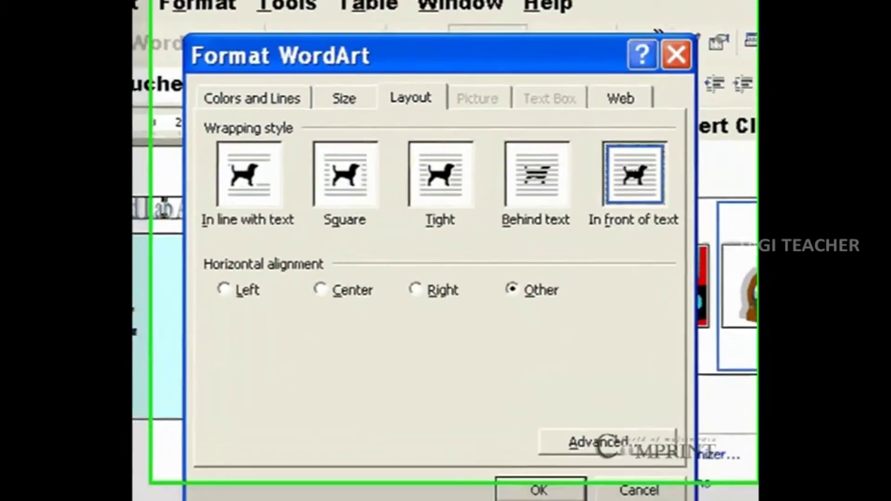
pyautogui.click(569, 347)
# Move the title into the top of the cyan box and raise the box up the page
pyautogui.moveTo(166, 226); pyautogui.dragTo(238, 278)
pyautogui.moveTo(378, 268); pyautogui.dragTo(384, 239)
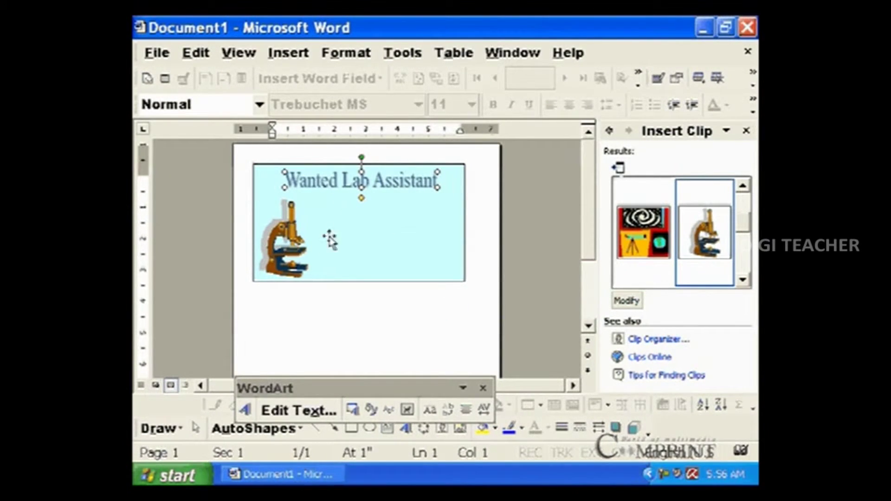
pyautogui.click(306, 241)
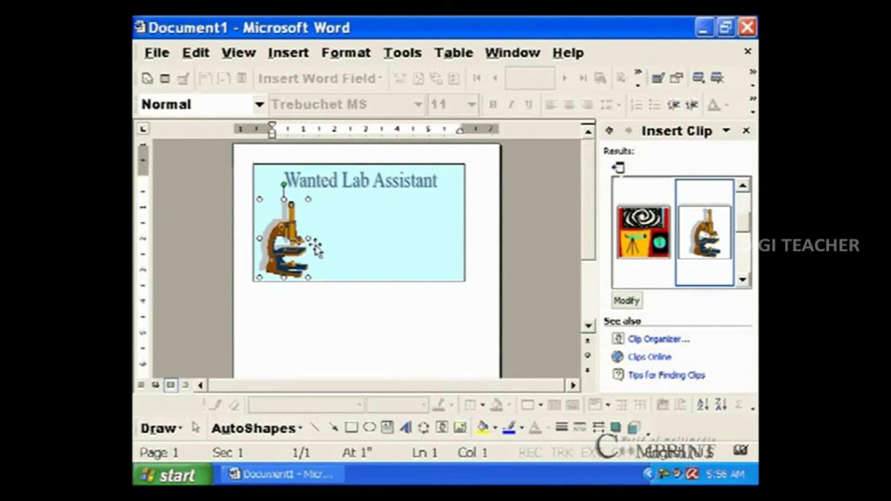
pyautogui.click(330, 191)
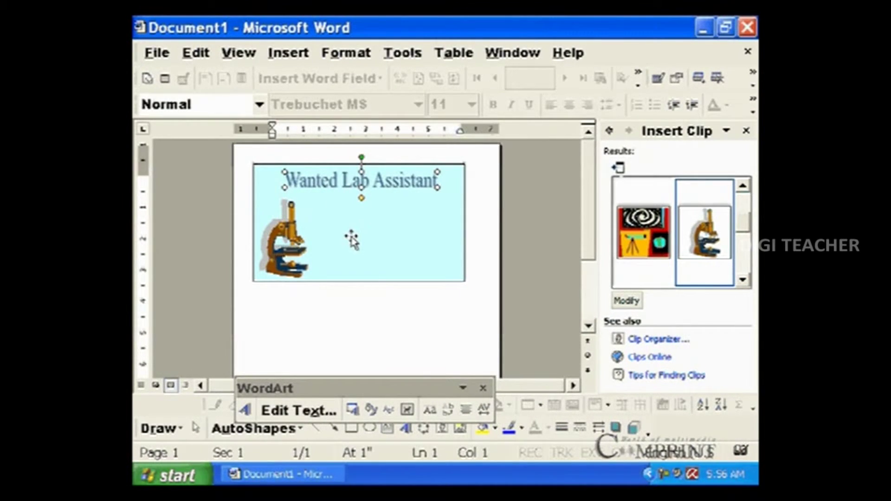
pyautogui.click(483, 388)
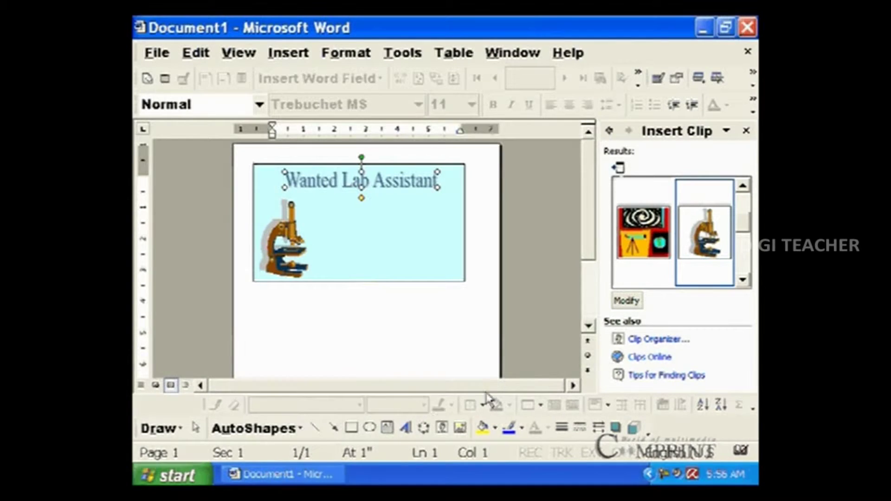
pyautogui.click(383, 428)
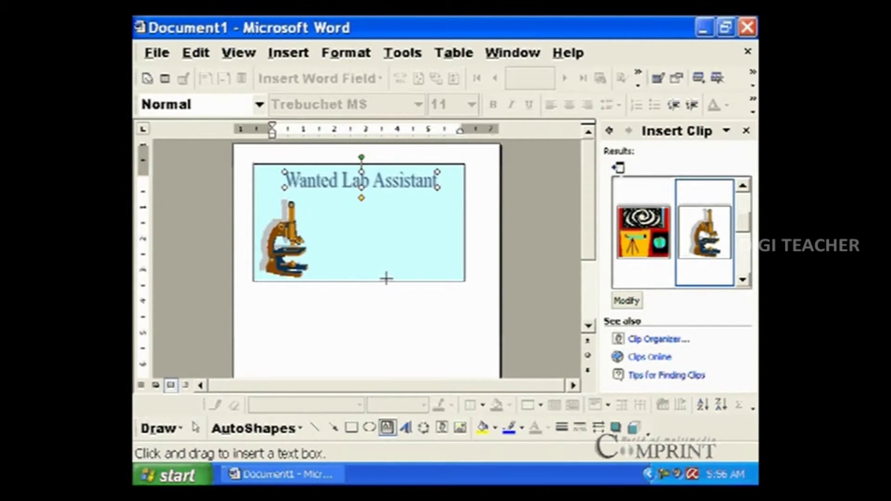
# Draw a text box beside the microscope and make its job details centred, bold, size 12
pyautogui.moveTo(316, 203); pyautogui.dragTo(452, 277)
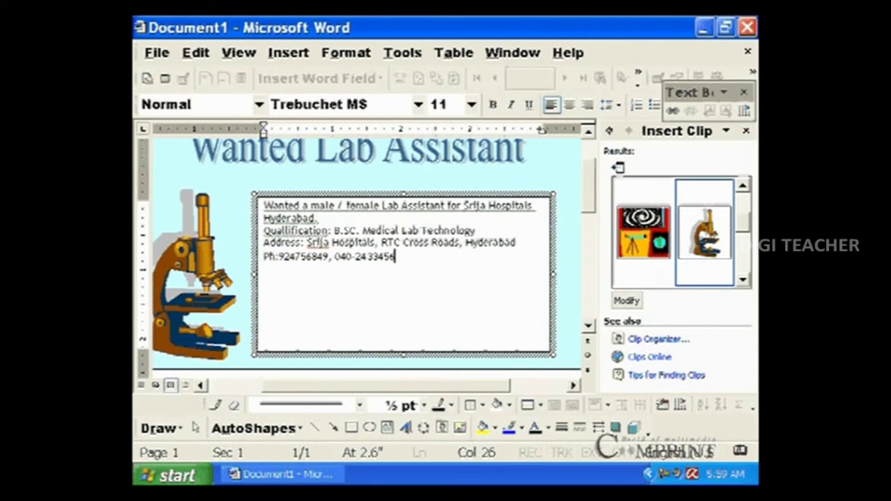
pyautogui.moveTo(413, 258); pyautogui.dragTo(268, 195)
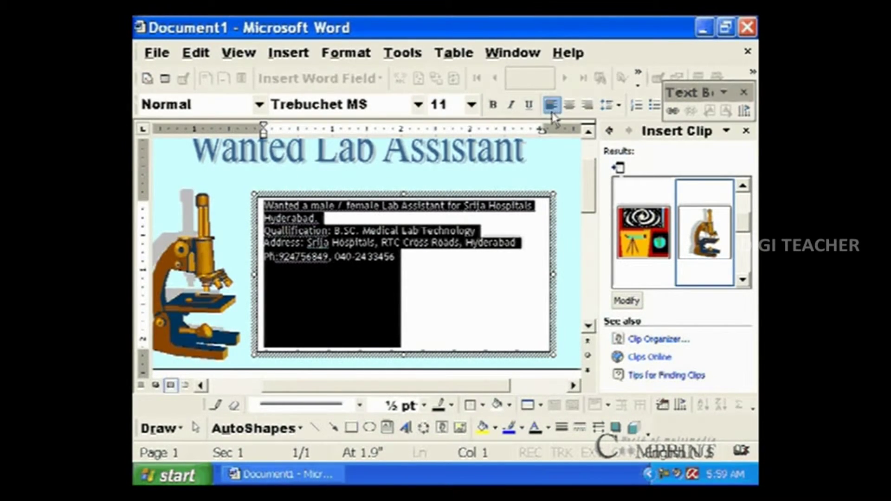
pyautogui.click(569, 106)
pyautogui.click(493, 105)
pyautogui.click(471, 105)
pyautogui.click(449, 201)
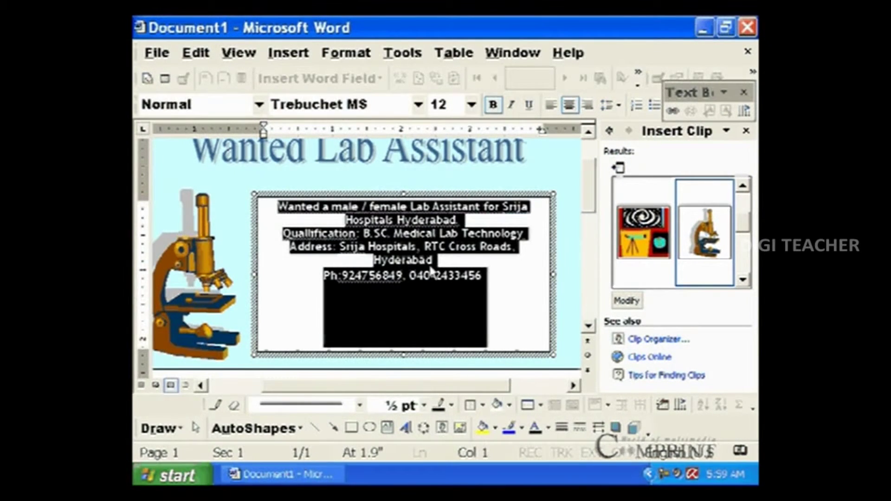
# Add a blank line and a full stop to the details, then widen the text box
pyautogui.click(491, 277)
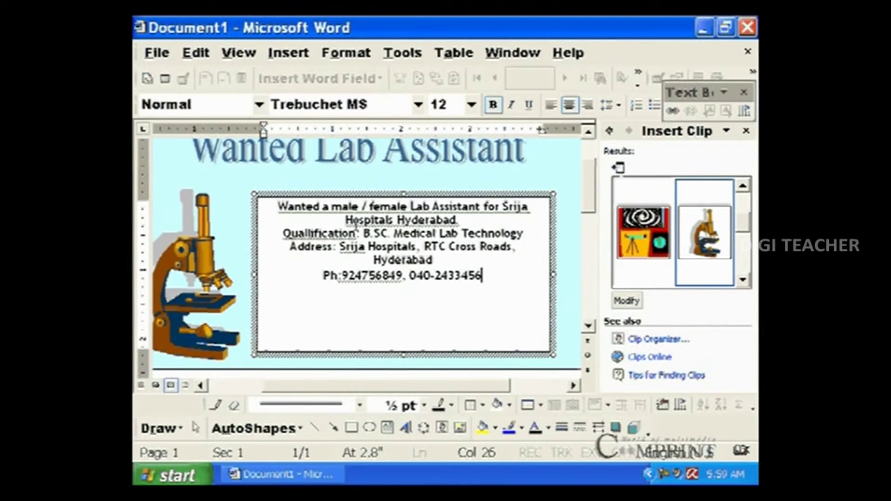
pyautogui.press('Return')
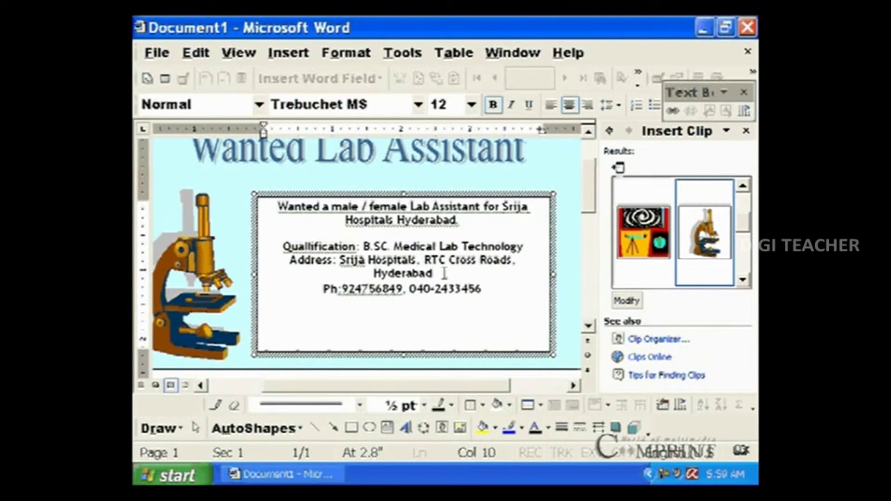
pyautogui.write('.')
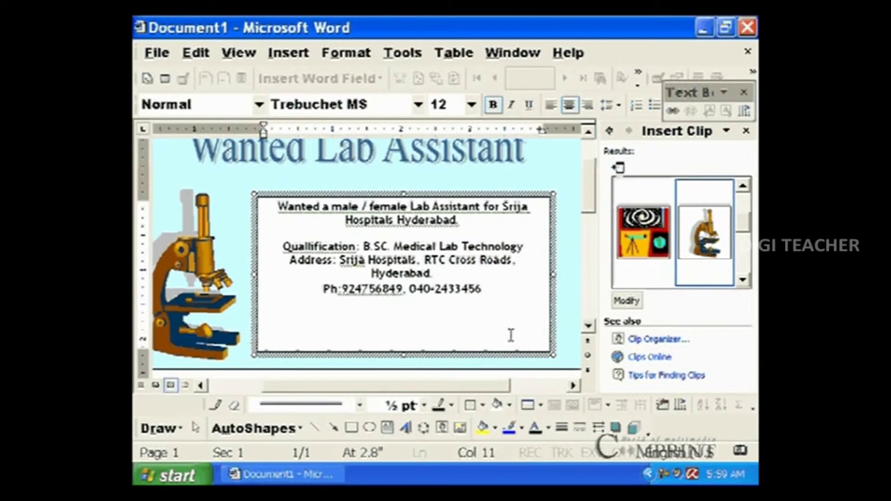
pyautogui.moveTo(557, 358); pyautogui.dragTo(570, 355)
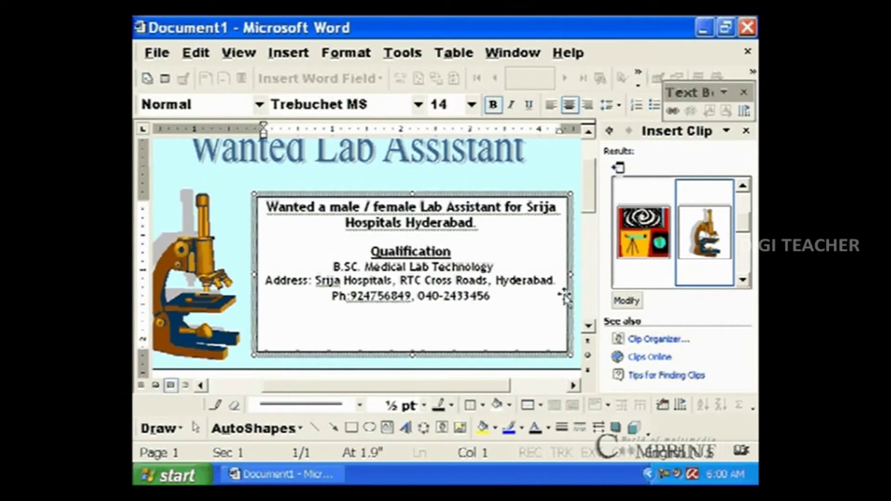
# Give the details text box a light turquoise fill
pyautogui.rightClick(567, 300)
pyautogui.click(603, 256)
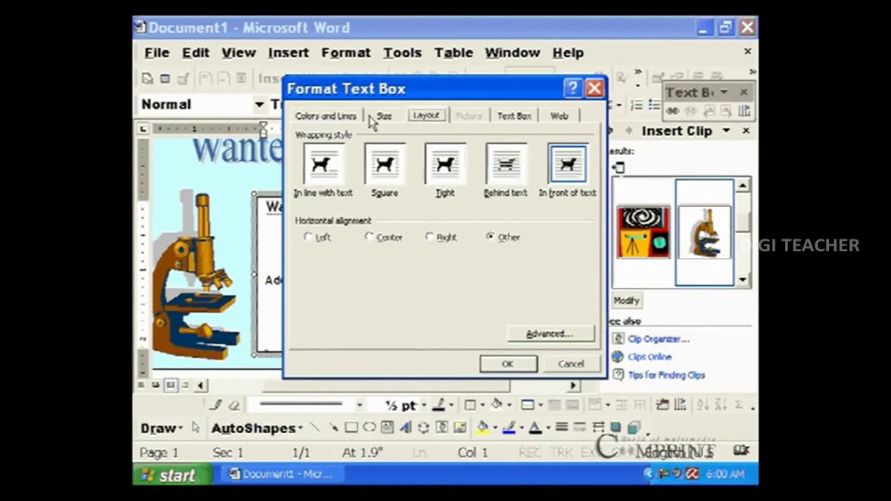
pyautogui.click(327, 116)
pyautogui.click(488, 155)
pyautogui.click(451, 250)
pyautogui.click(492, 363)
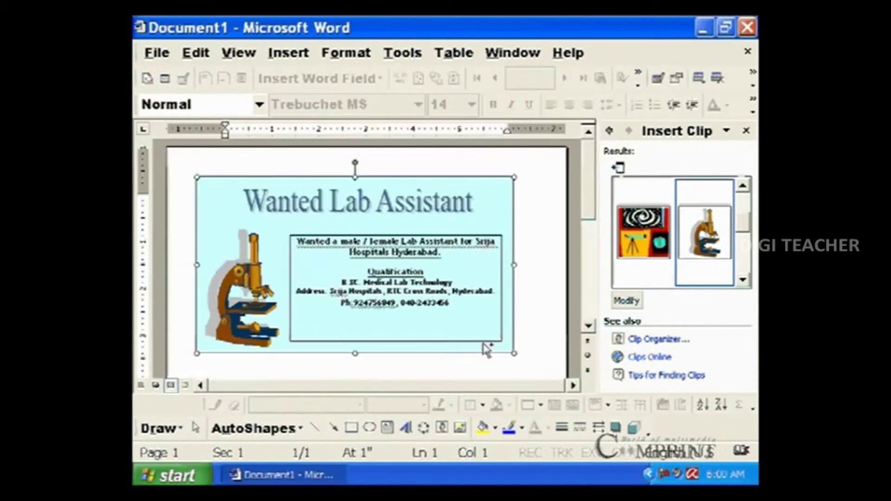
# Shrink the details text box's height to fit its text
pyautogui.click(446, 302)
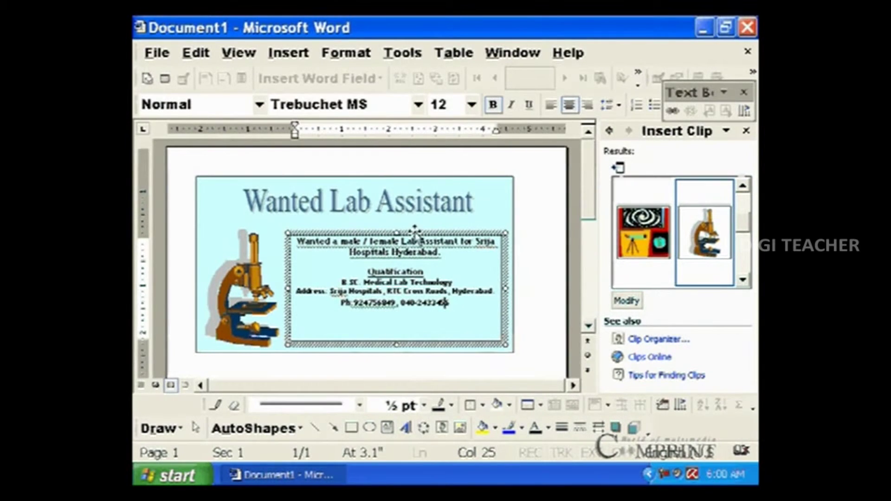
pyautogui.moveTo(396, 345); pyautogui.dragTo(397, 321)
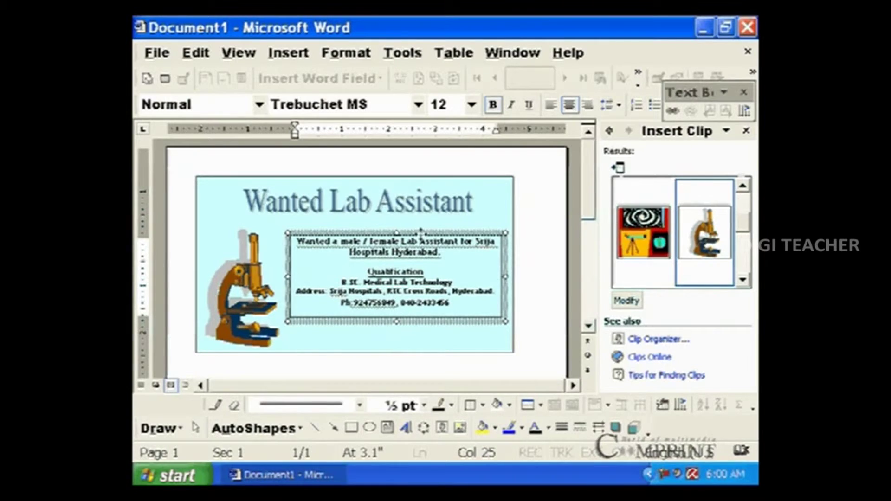
pyautogui.click(439, 244)
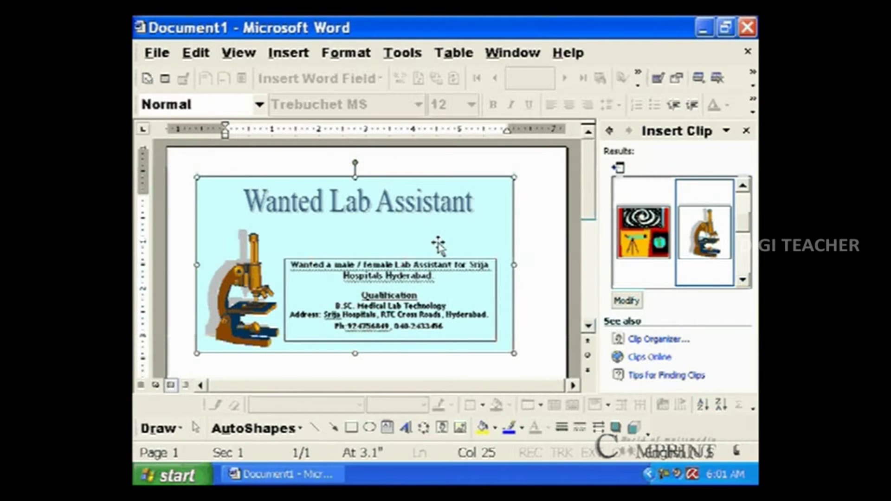
# Draw an eight-point starburst and position it near the title's right end
pyautogui.click(279, 427)
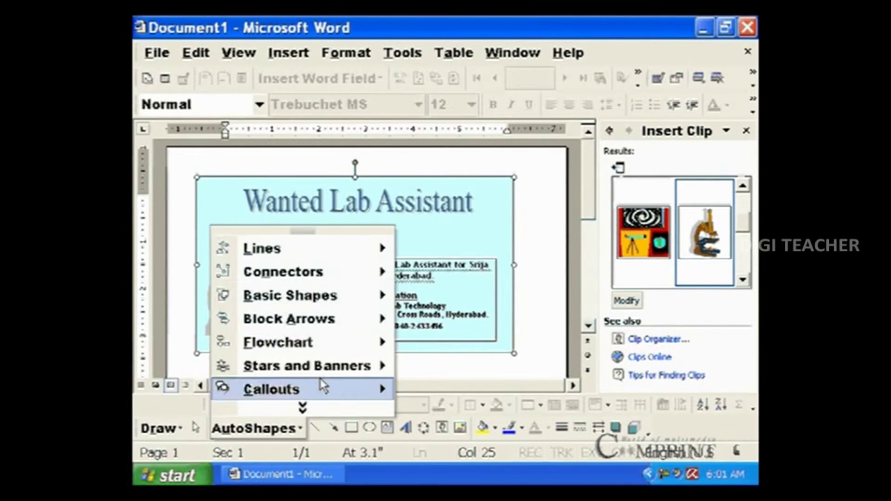
pyautogui.moveTo(338, 366)
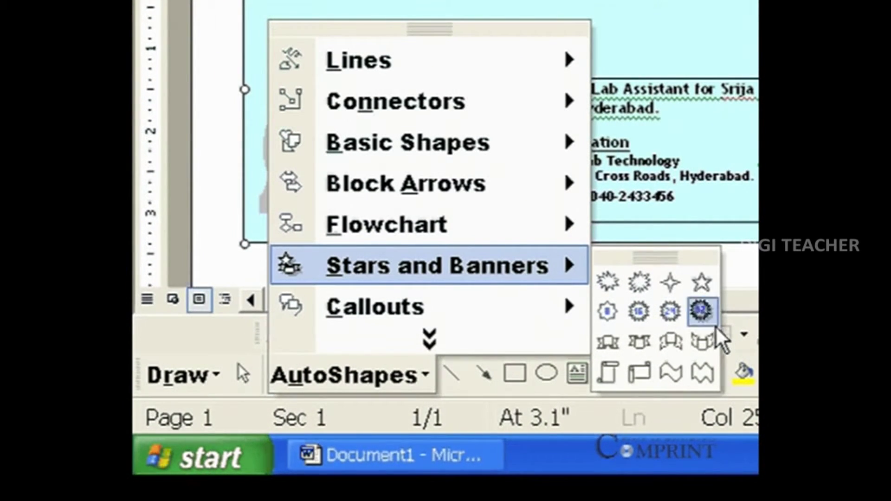
pyautogui.click(608, 312)
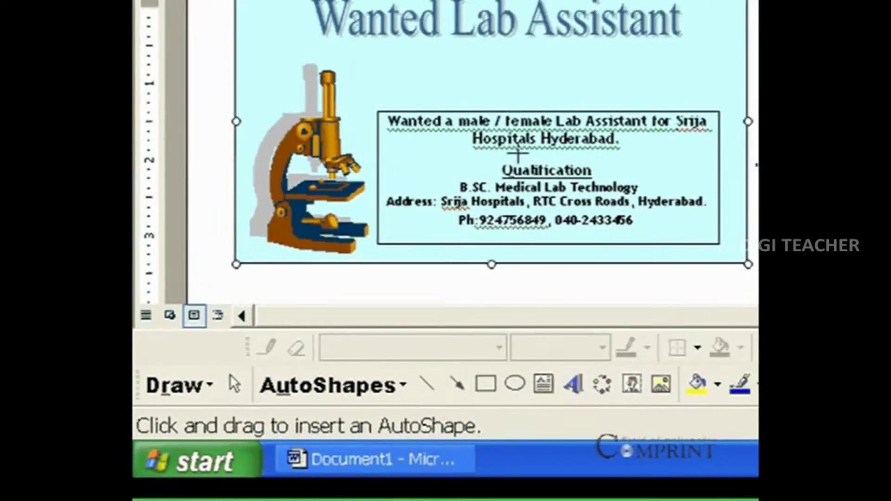
pyautogui.moveTo(443, 46); pyautogui.dragTo(623, 110)
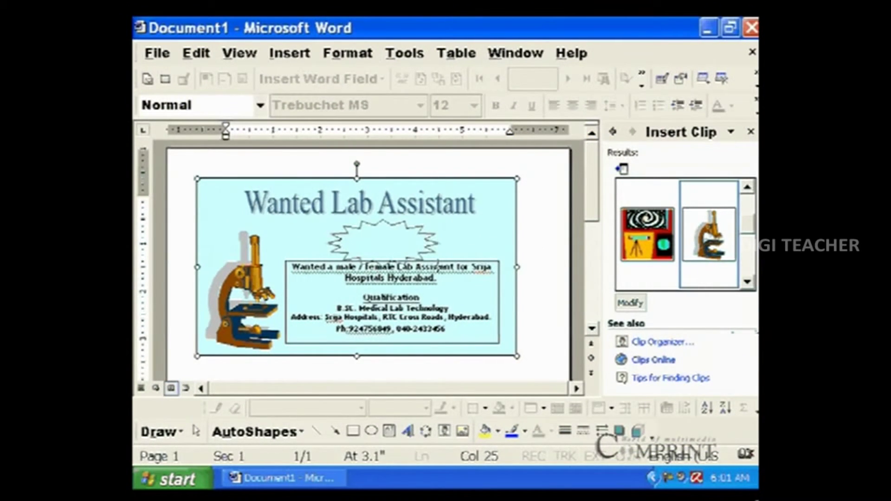
pyautogui.moveTo(438, 263); pyautogui.dragTo(439, 265)
pyautogui.moveTo(394, 239); pyautogui.dragTo(480, 235)
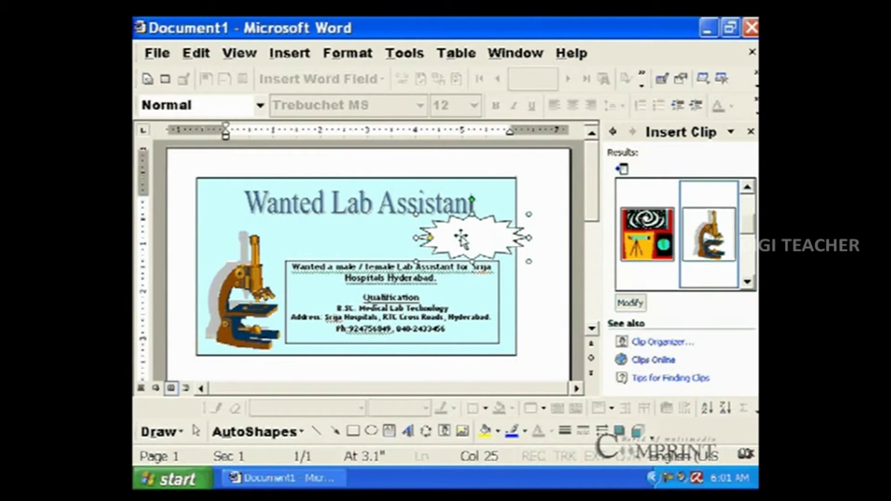
pyautogui.moveTo(461, 239); pyautogui.dragTo(446, 234)
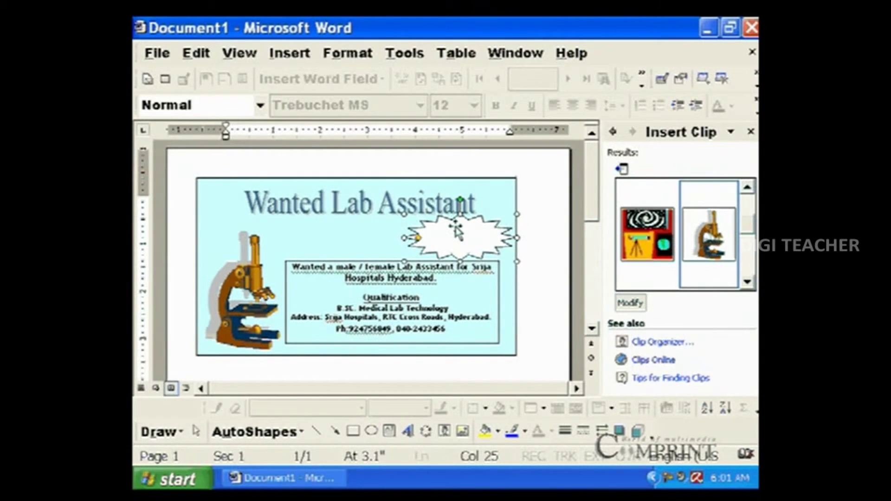
# Add the date 'ON 28 Feb 2010' inside the starburst, centred and bold
pyautogui.rightClick(456, 229)
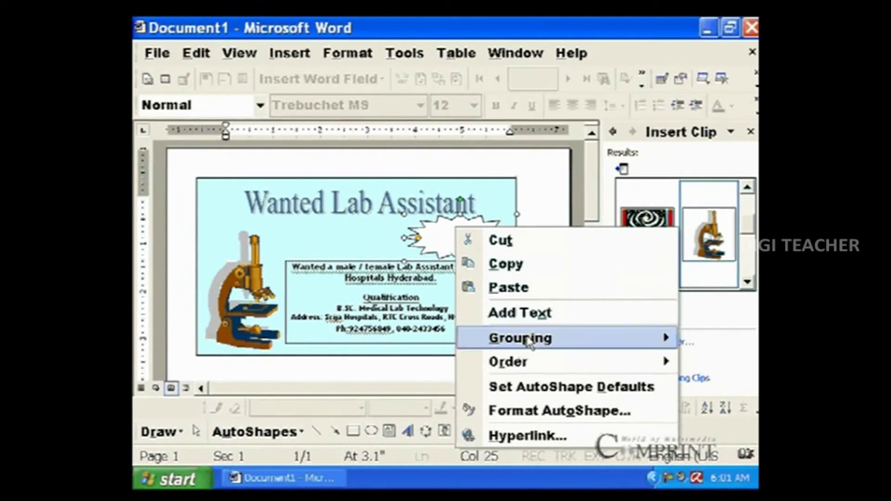
pyautogui.click(526, 320)
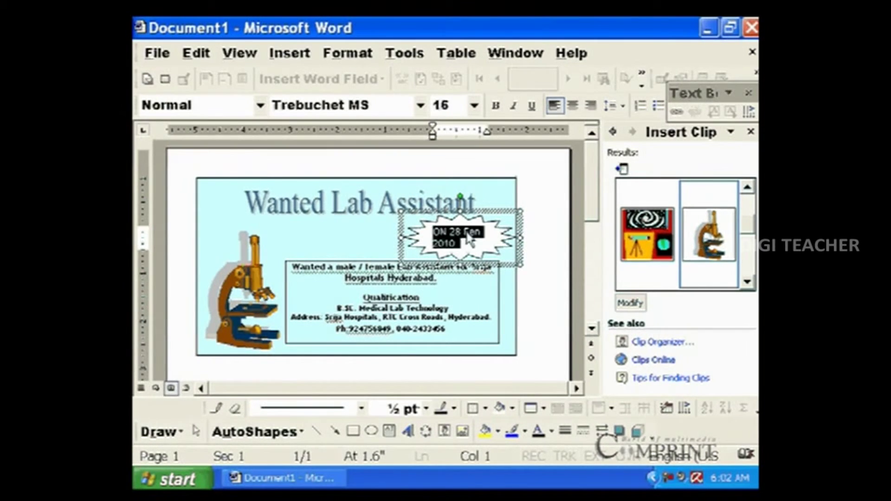
pyautogui.click(478, 232)
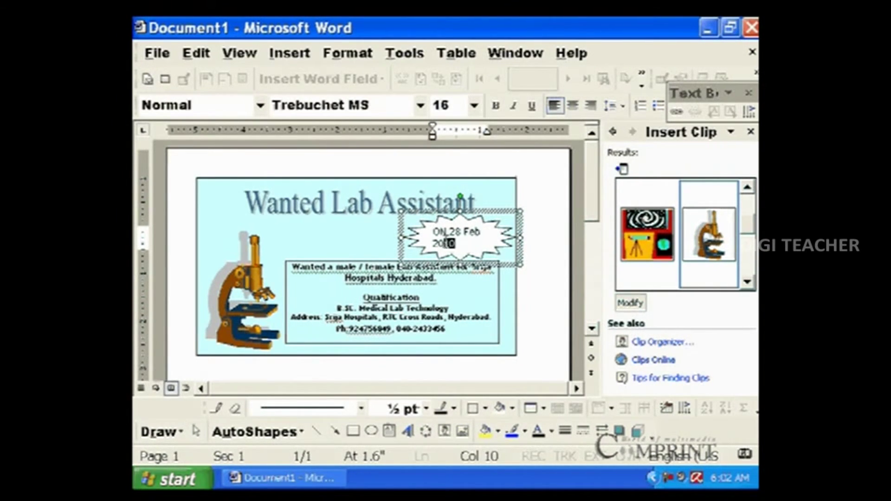
pyautogui.click(573, 105)
pyautogui.click(495, 105)
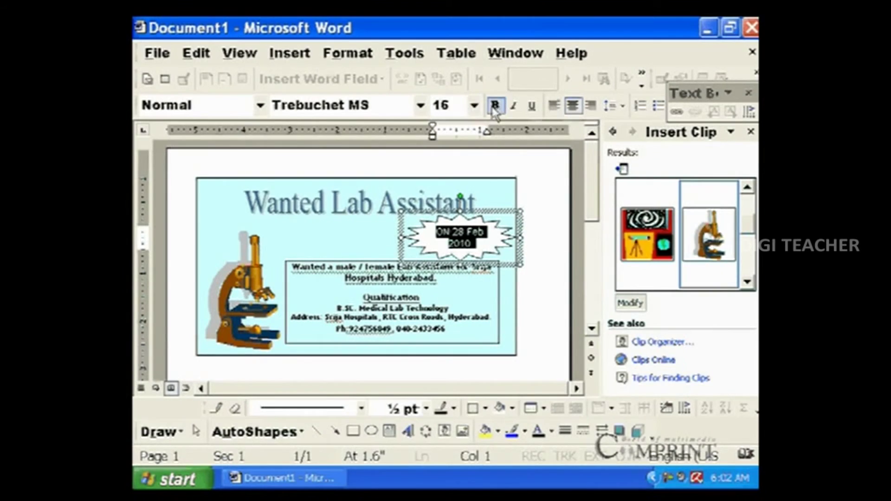
pyautogui.rightClick(504, 237)
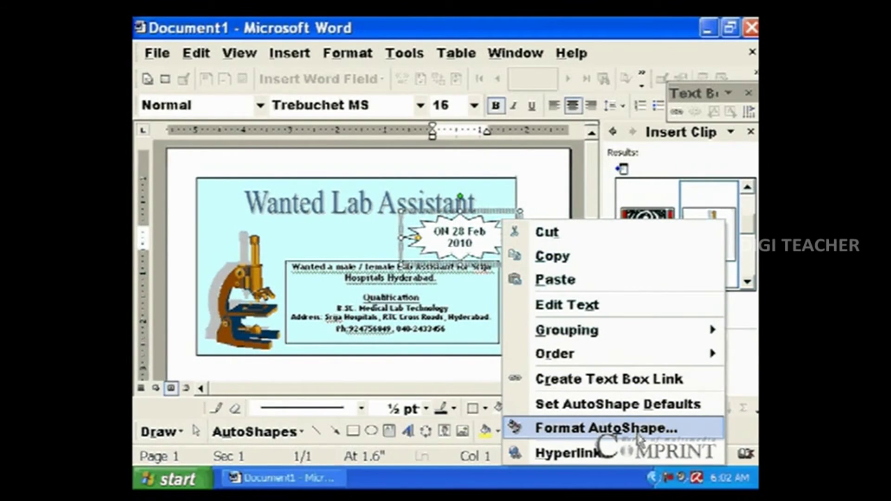
# Fill the date starburst solid red and give it a yellow outline
pyautogui.click(639, 437)
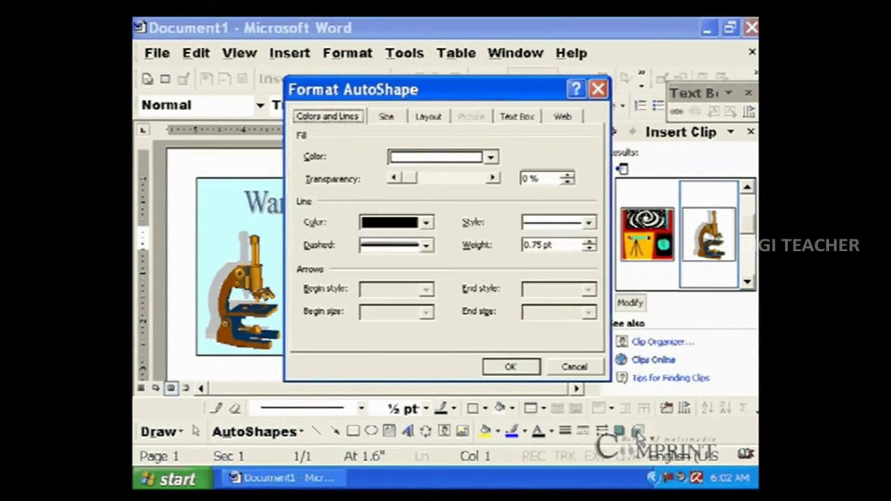
pyautogui.moveTo(374, 89); pyautogui.dragTo(538, 85)
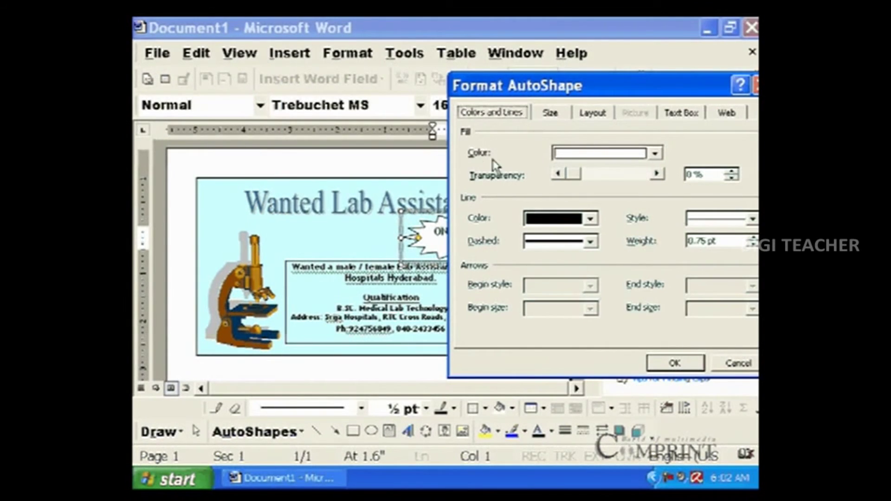
pyautogui.click(563, 156)
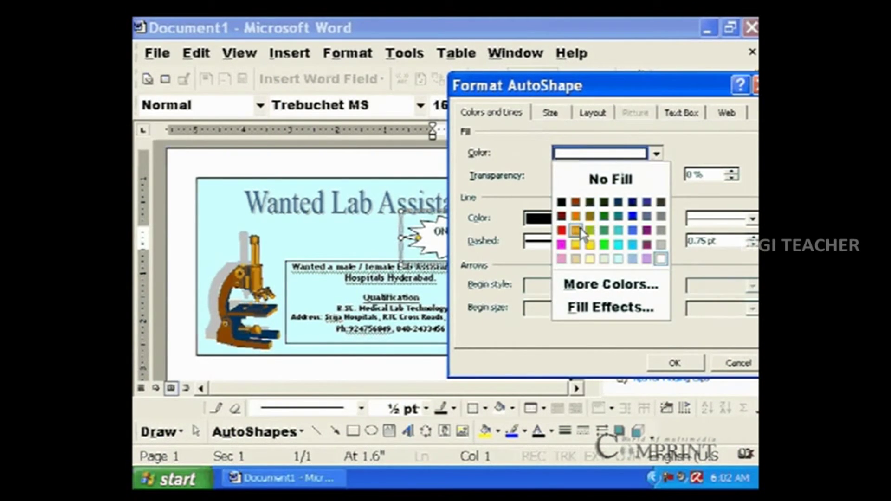
pyautogui.click(561, 230)
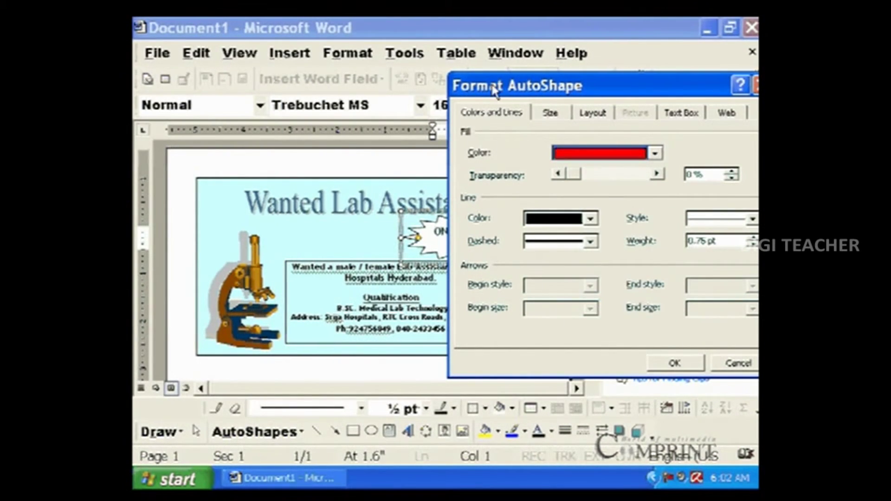
pyautogui.moveTo(499, 89); pyautogui.dragTo(546, 88)
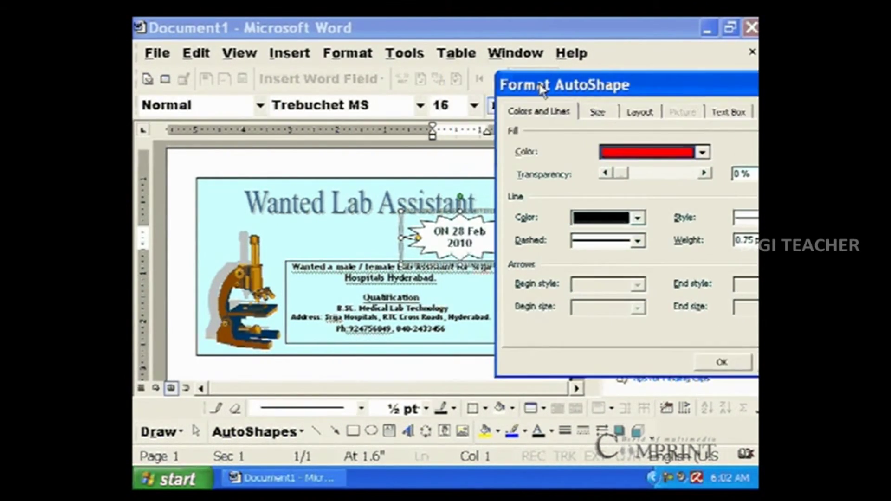
pyautogui.click(581, 223)
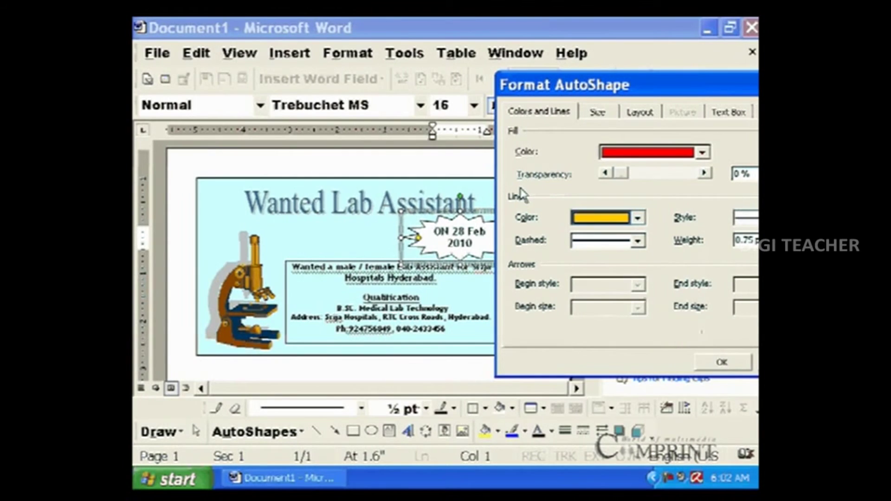
# Make the starburst's outline dashed at 1.5 pt, then add a wave banner shape
pyautogui.moveTo(564, 93); pyautogui.dragTo(518, 57)
pyautogui.click(572, 207)
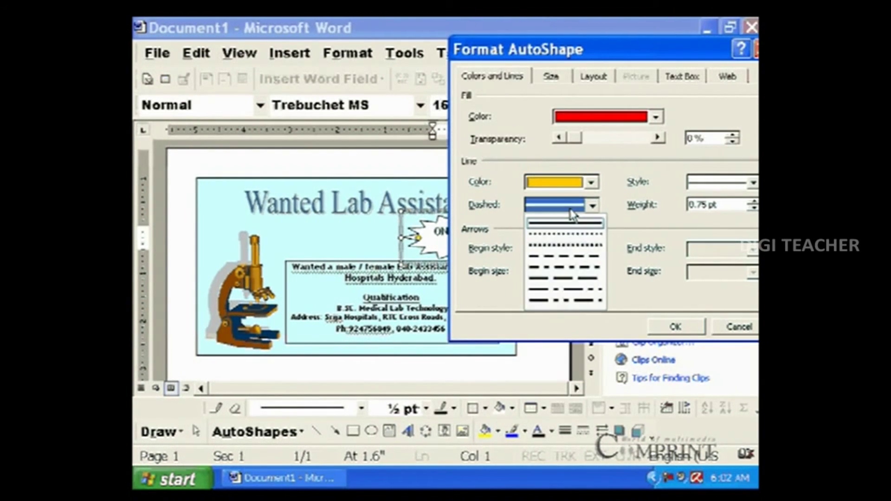
pyautogui.click(573, 260)
pyautogui.click(753, 202)
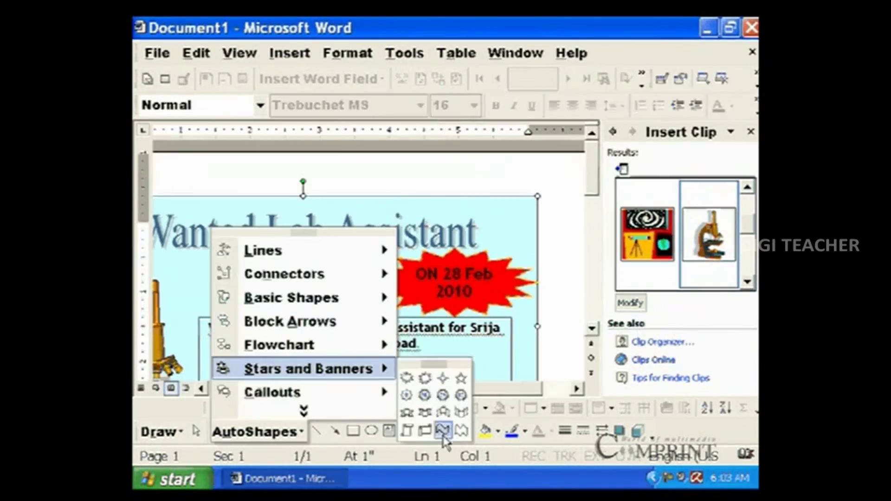
pyautogui.click(434, 424)
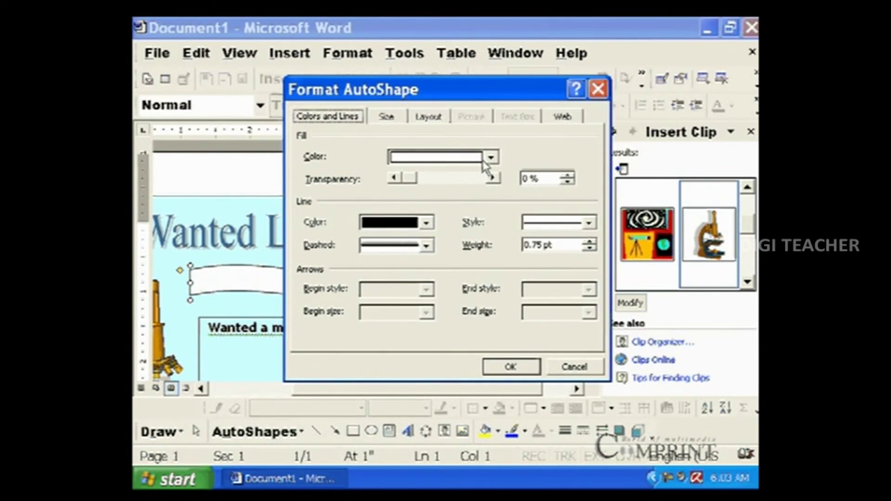
pyautogui.click(492, 156)
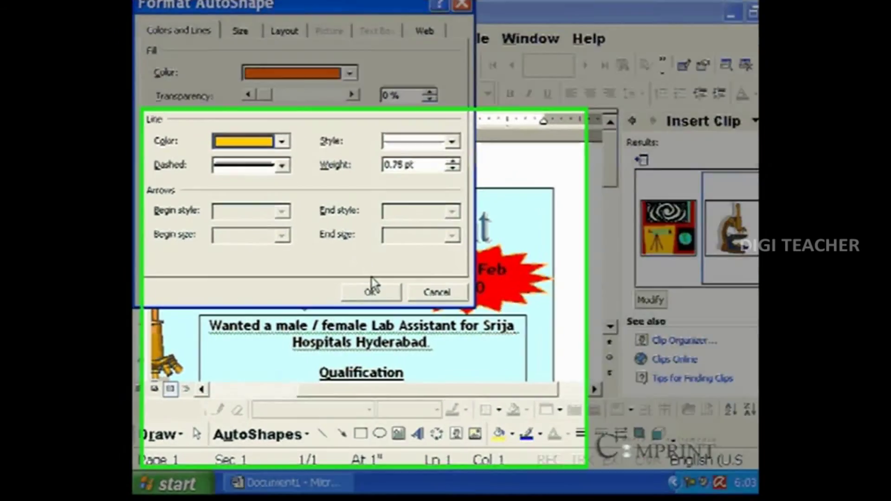
# Fill the wave banner orange, centre its 'For Srija Hospitals' text, and send it behind the starburst
pyautogui.click(364, 295)
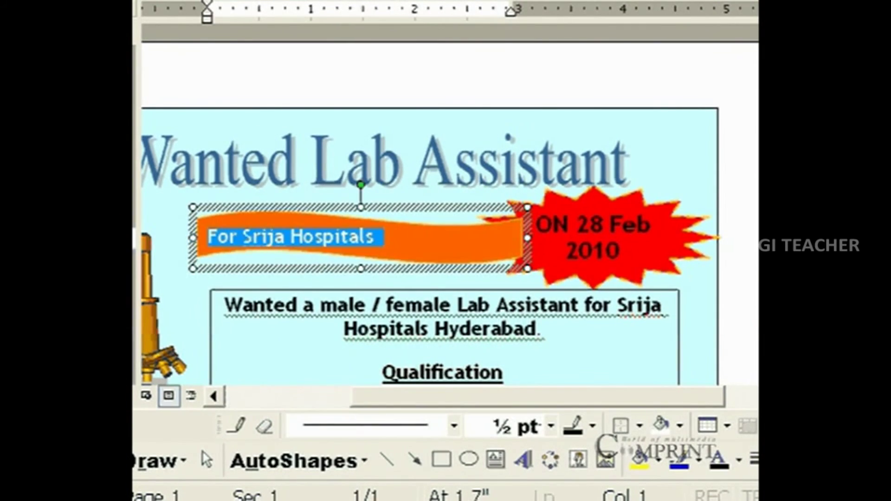
pyautogui.hotkey('ctrl', 'e')
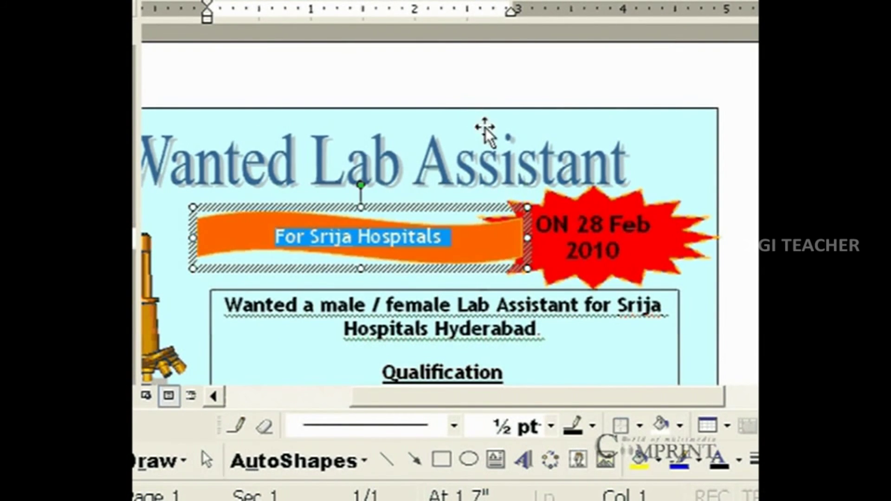
pyautogui.click(443, 238)
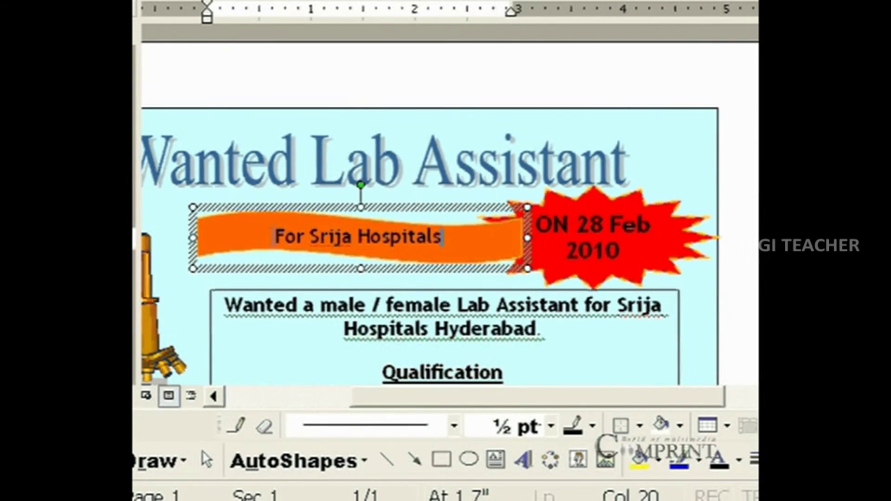
pyautogui.rightClick(241, 210)
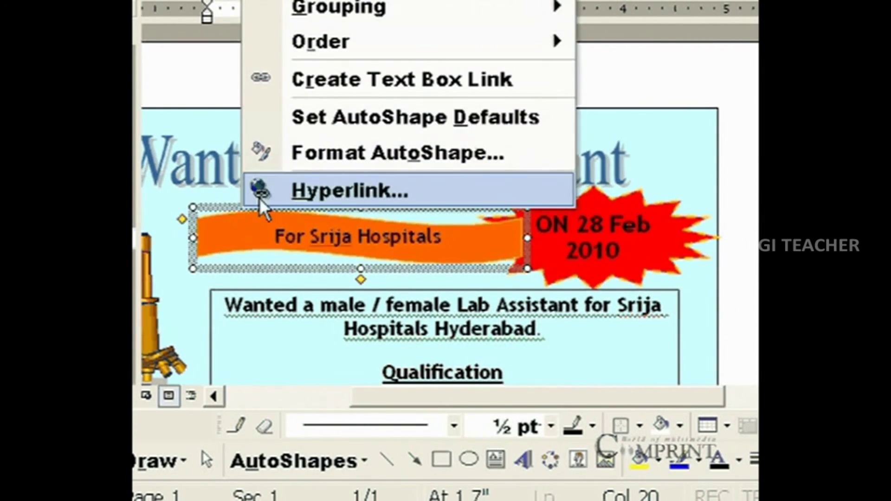
pyautogui.moveTo(348, 37)
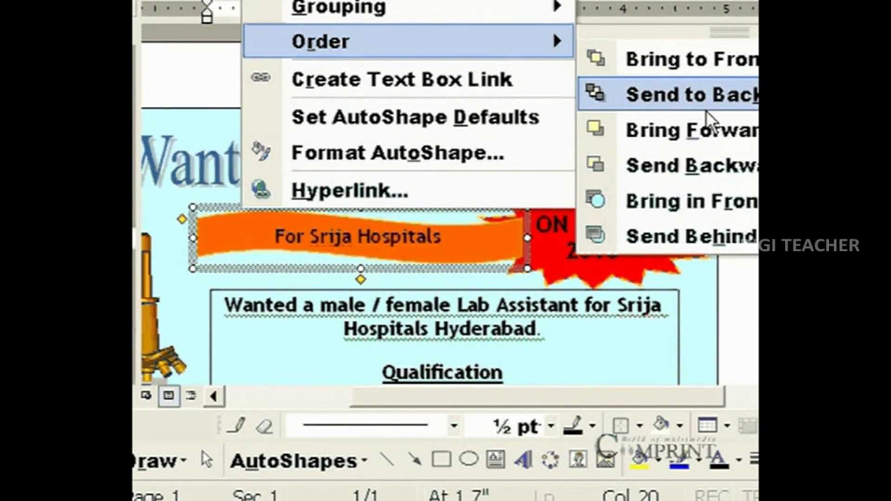
pyautogui.click(735, 158)
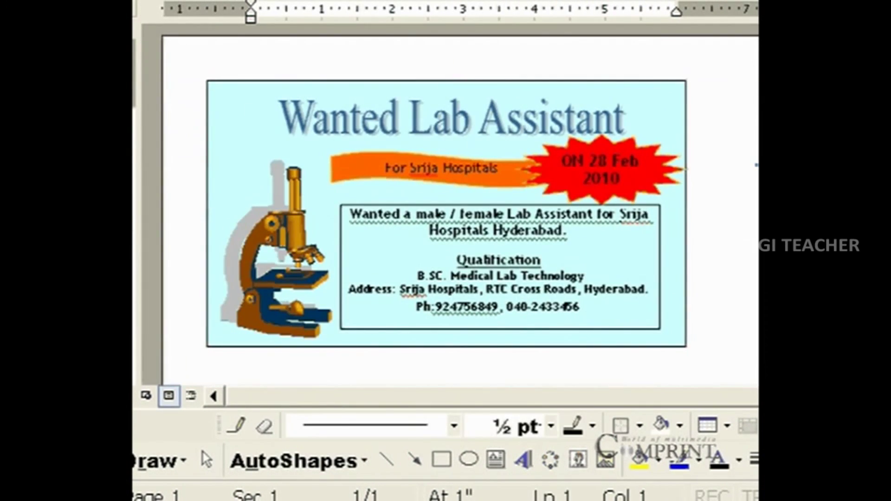